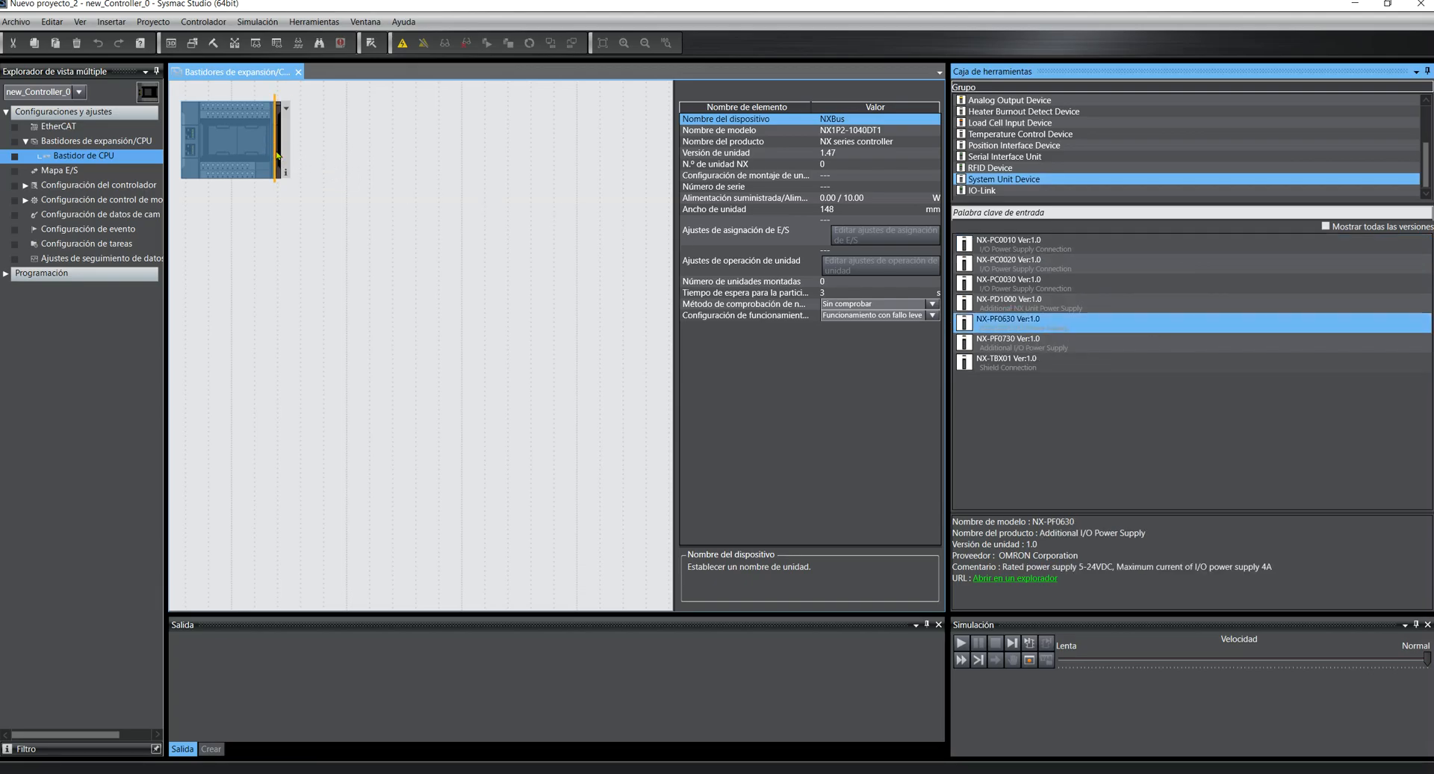
Add the NX-ILM400 IO-Link master after the NX-PF0630 in the CPU rack and open its simple IO-Link master configuration
click(988, 191)
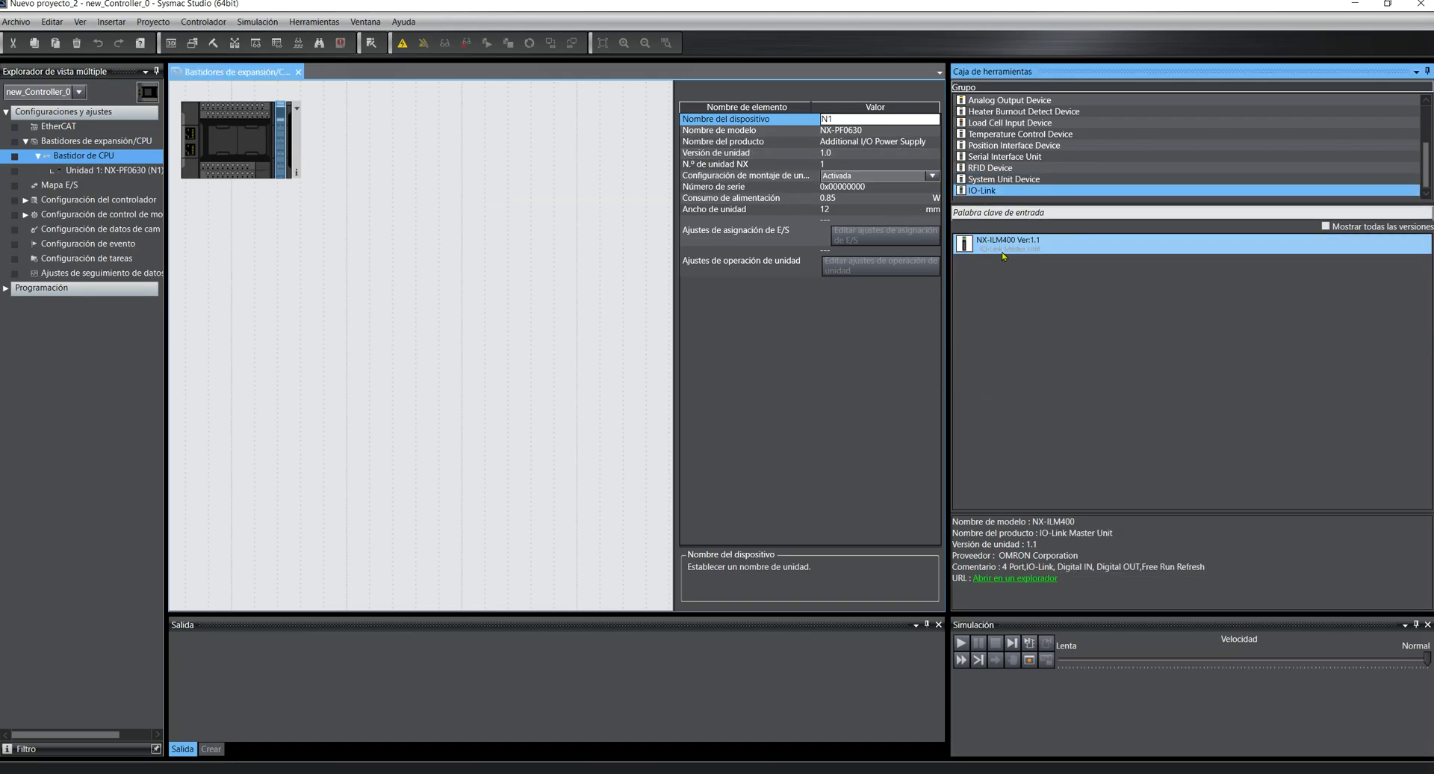
drag(1010, 248, 286, 157)
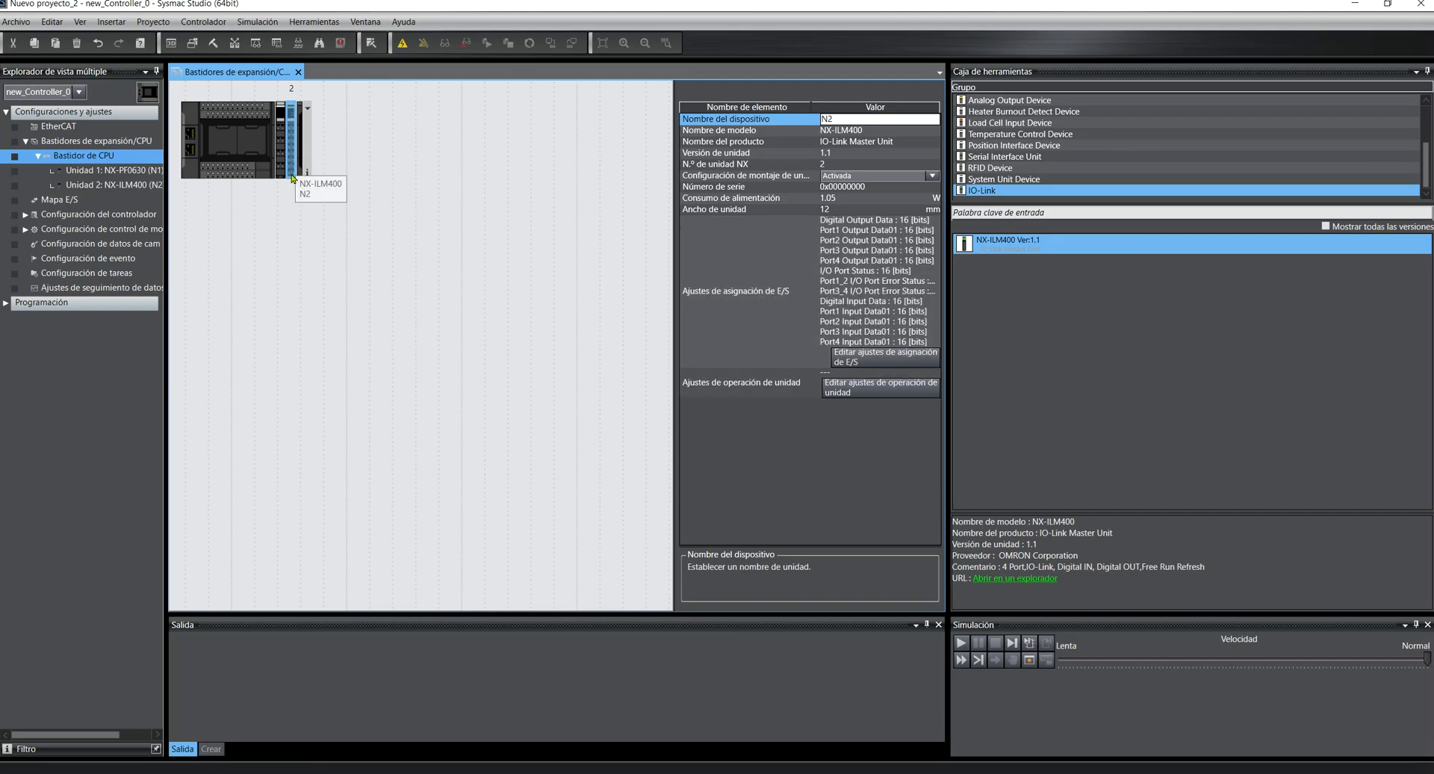
right_click(292, 177)
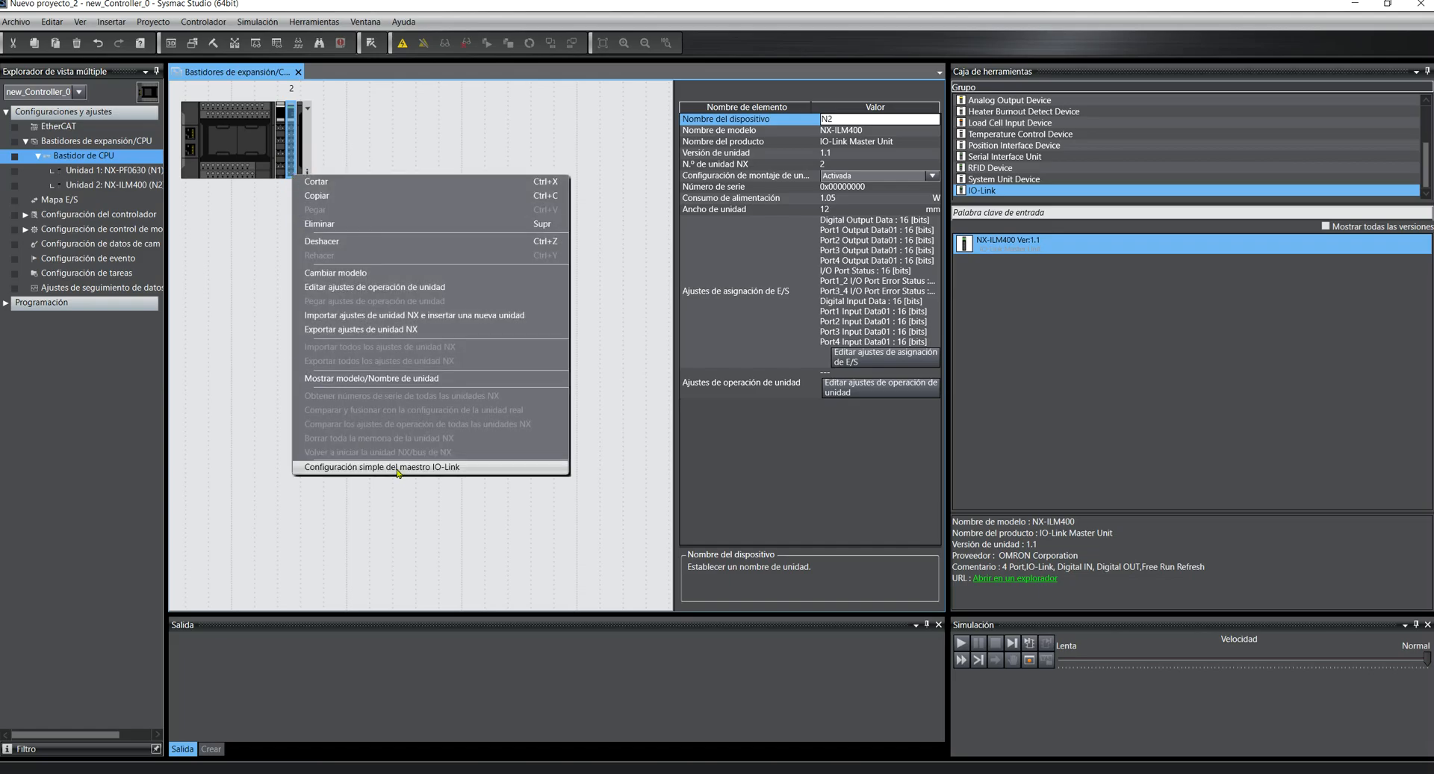
click(465, 466)
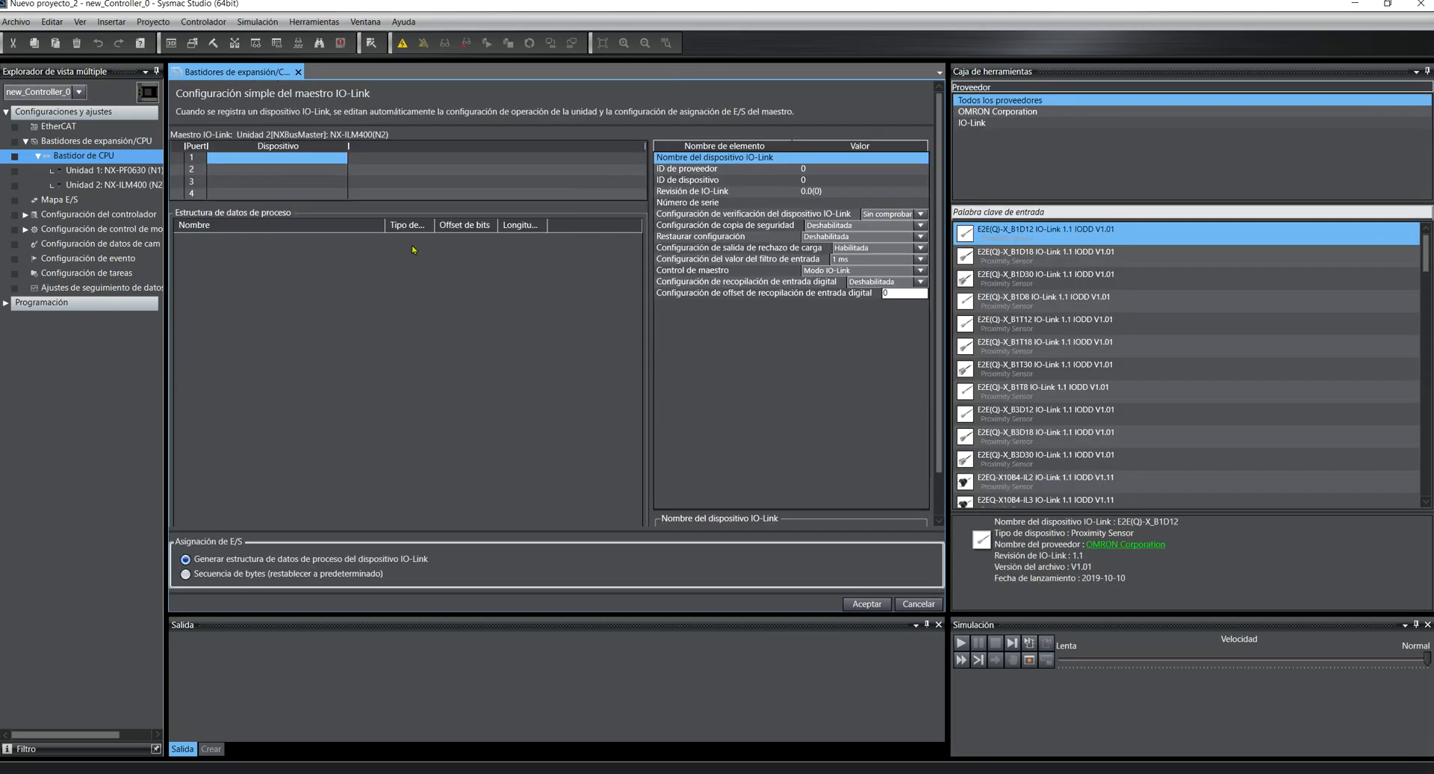
Assign the E3Z-D-IL2 IO-Link 1.1 IODD V1.11 photoelectric sensor to port 1 of the IO-Link master
click(266, 171)
click(251, 186)
click(252, 194)
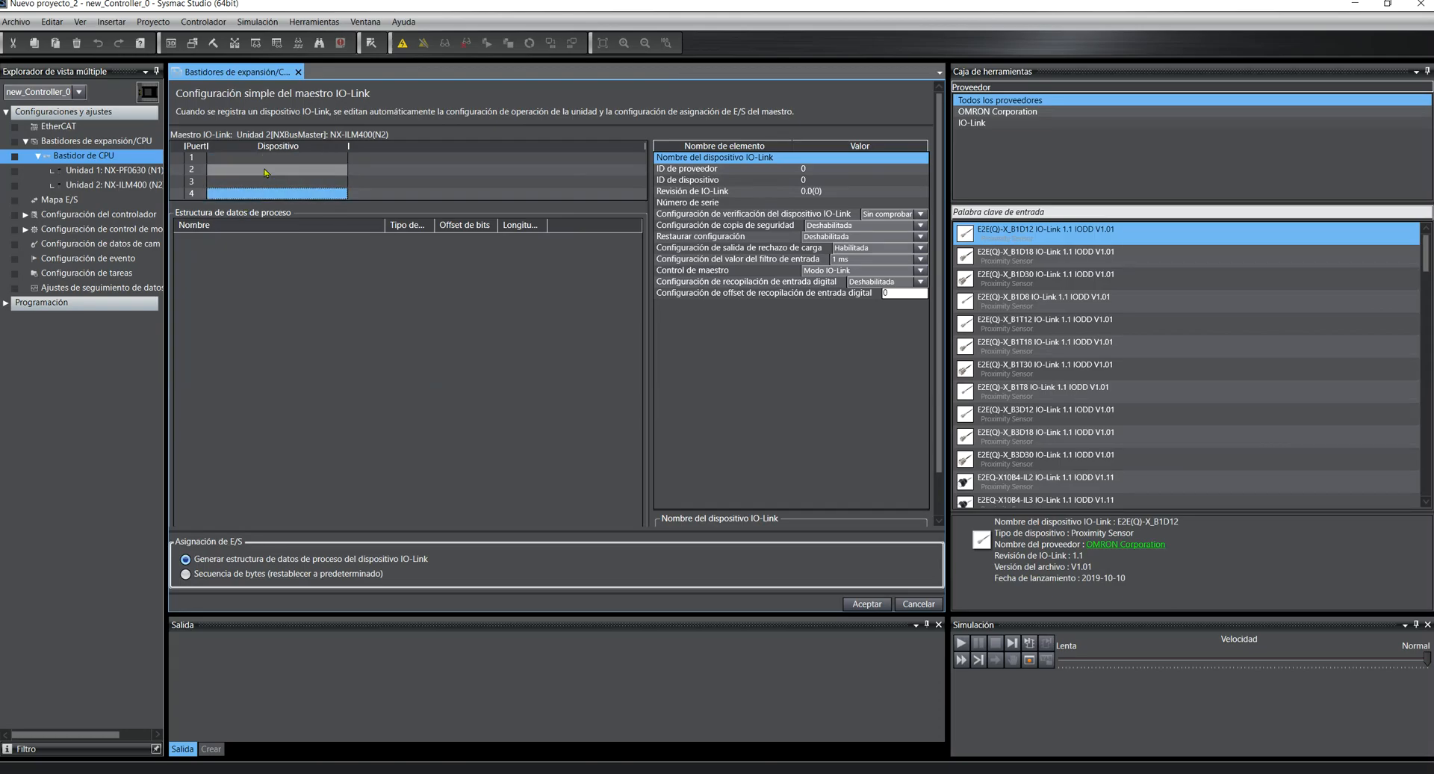
click(265, 171)
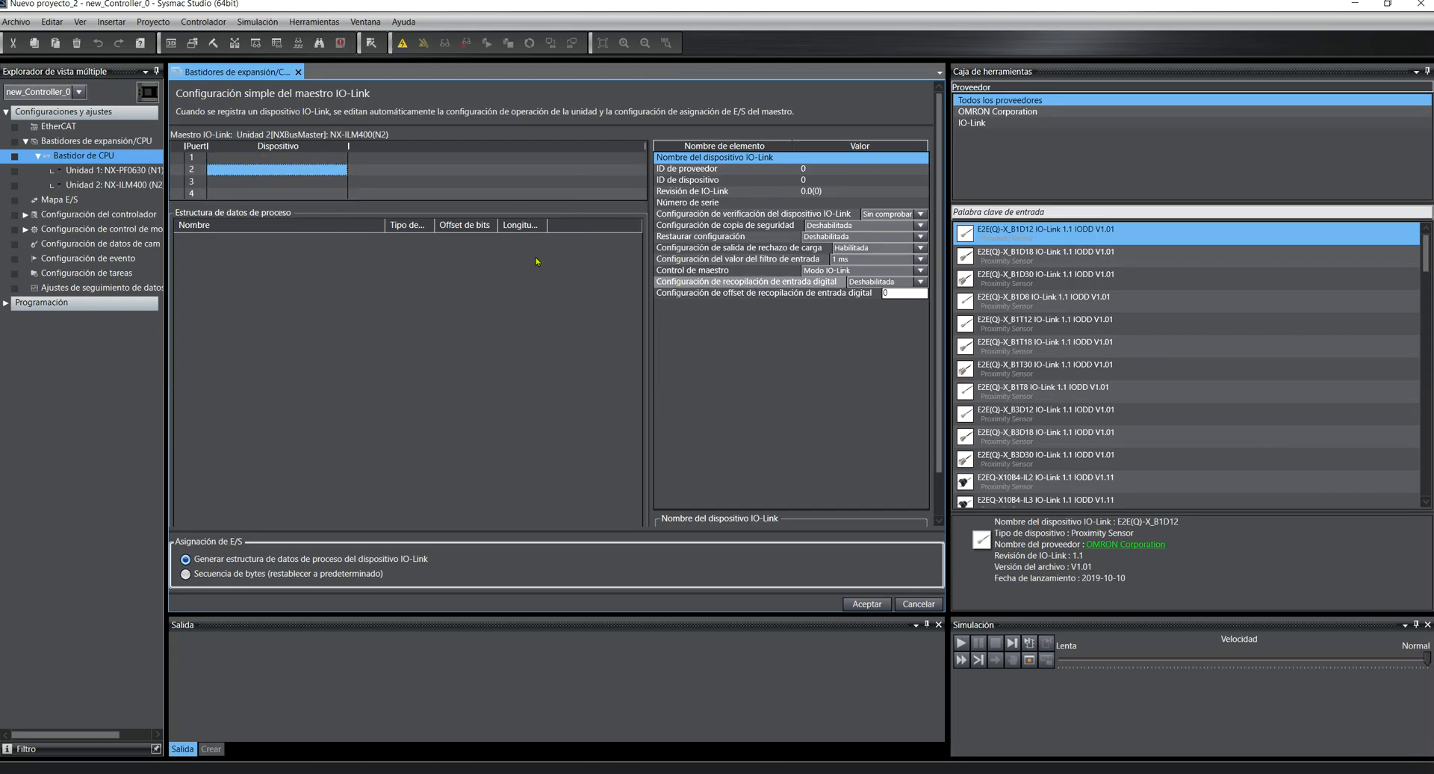
click(269, 159)
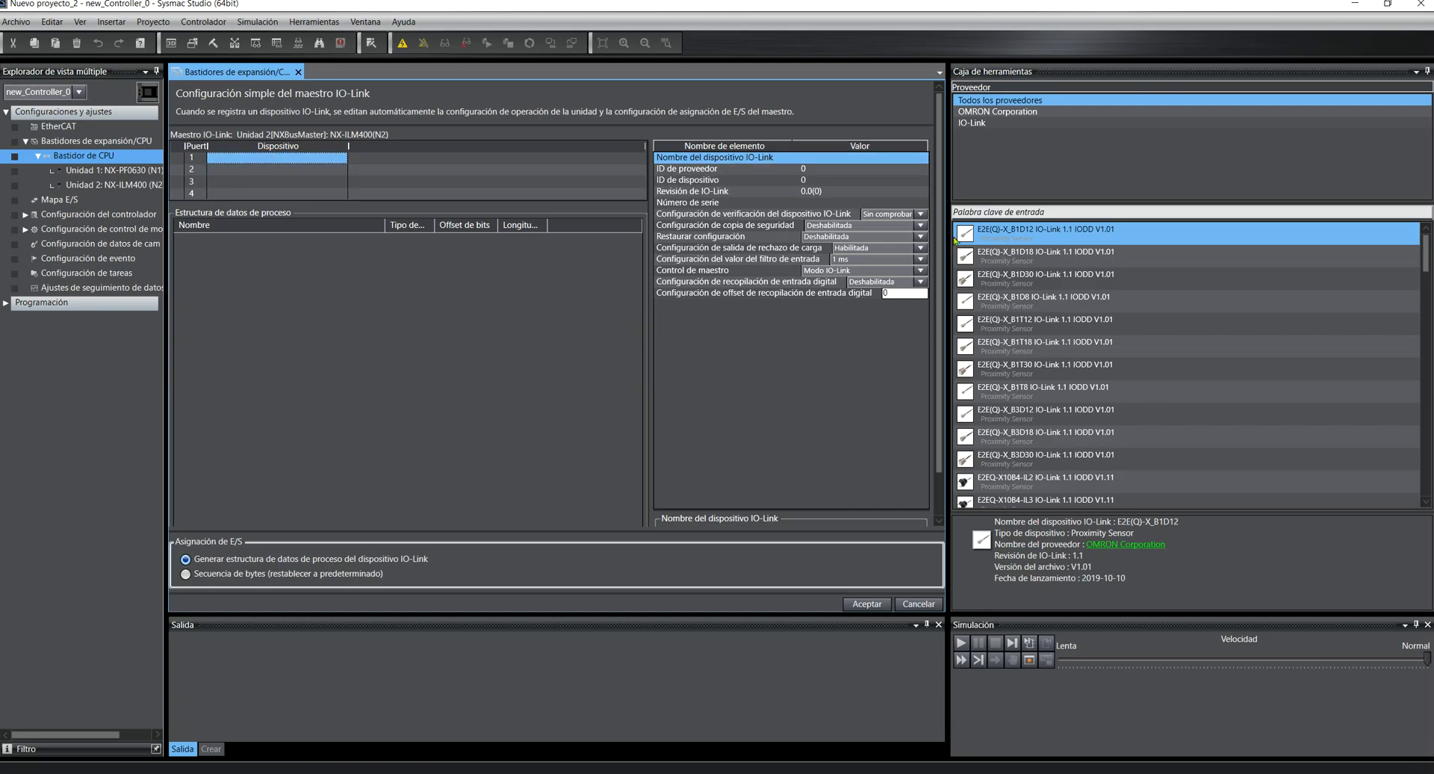
scroll(1176, 410, down, 5)
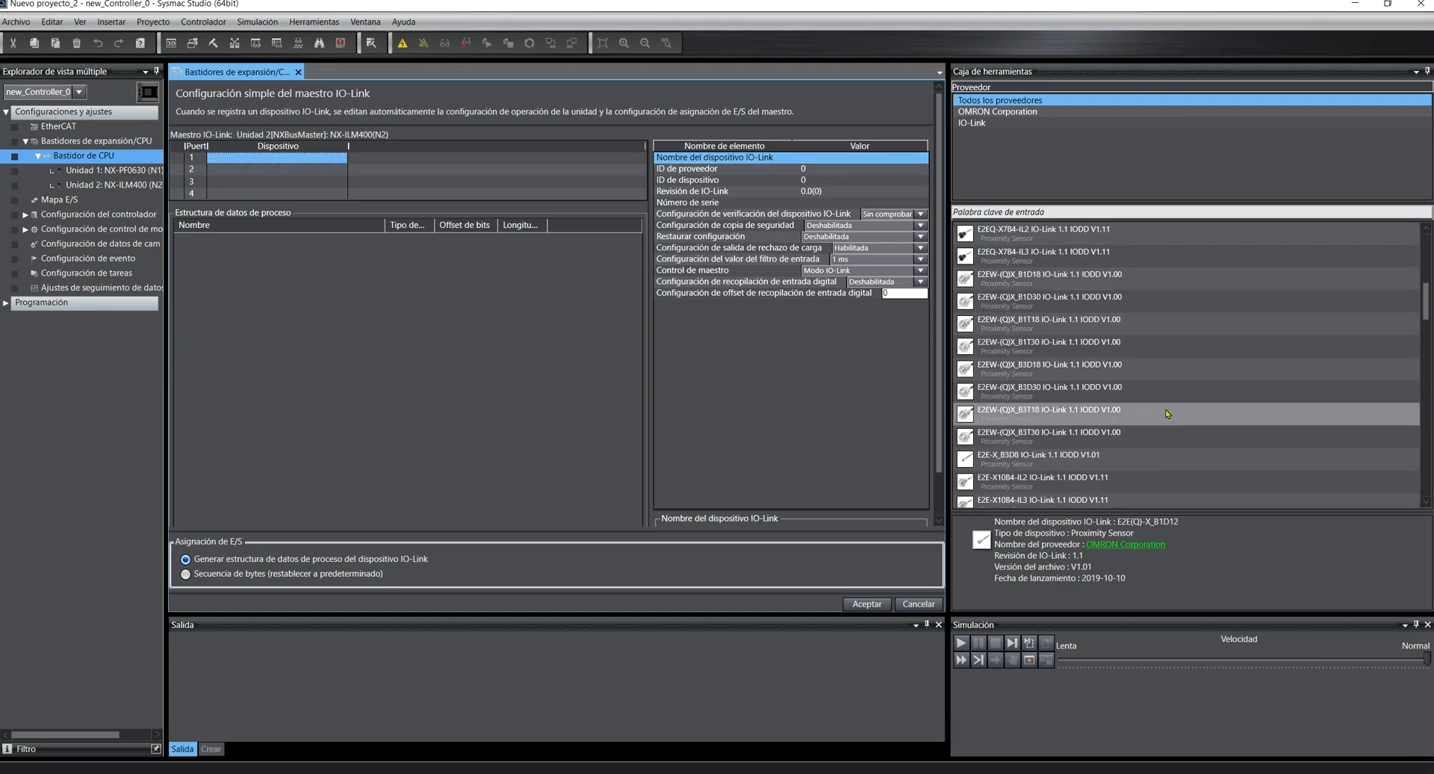
scroll(1024, 413, down, 6)
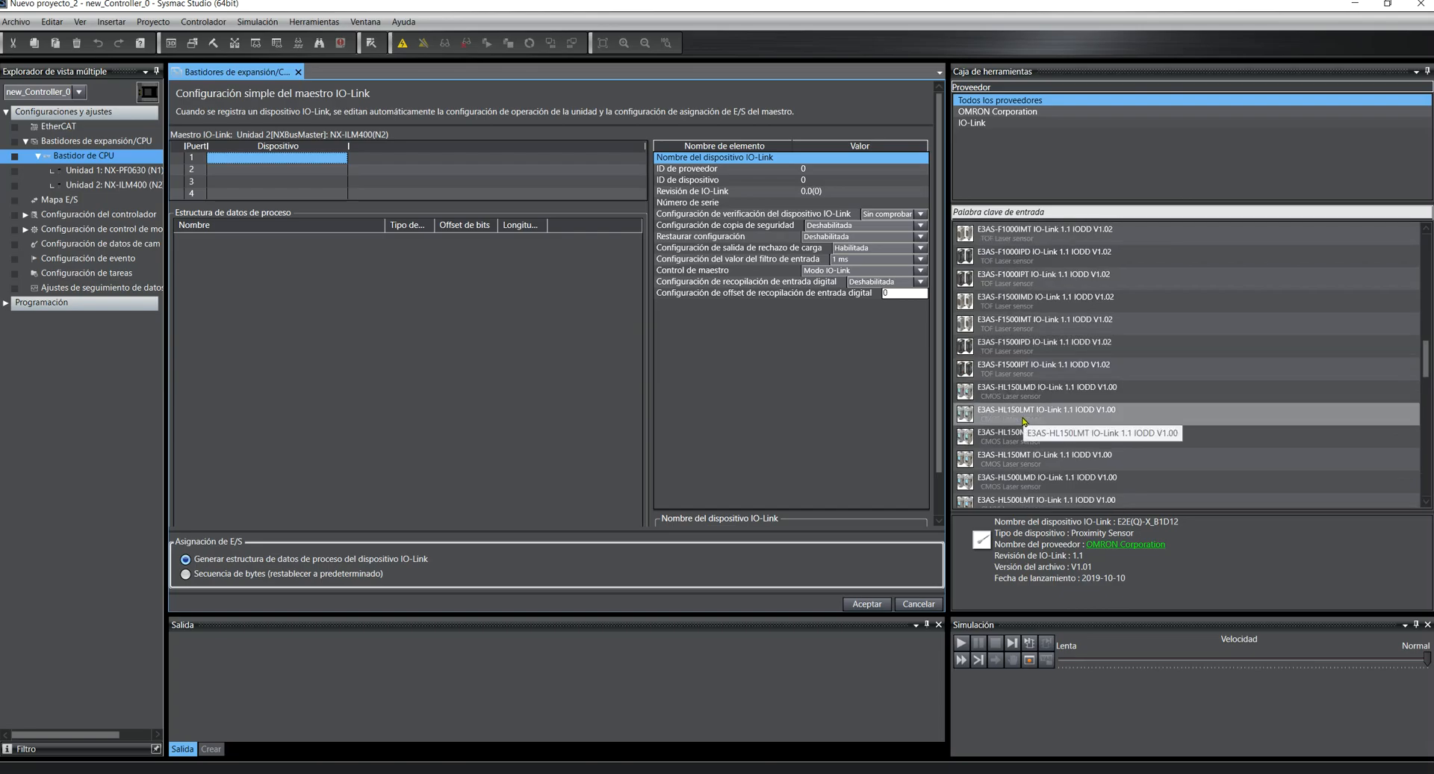
scroll(1023, 419, down, 1)
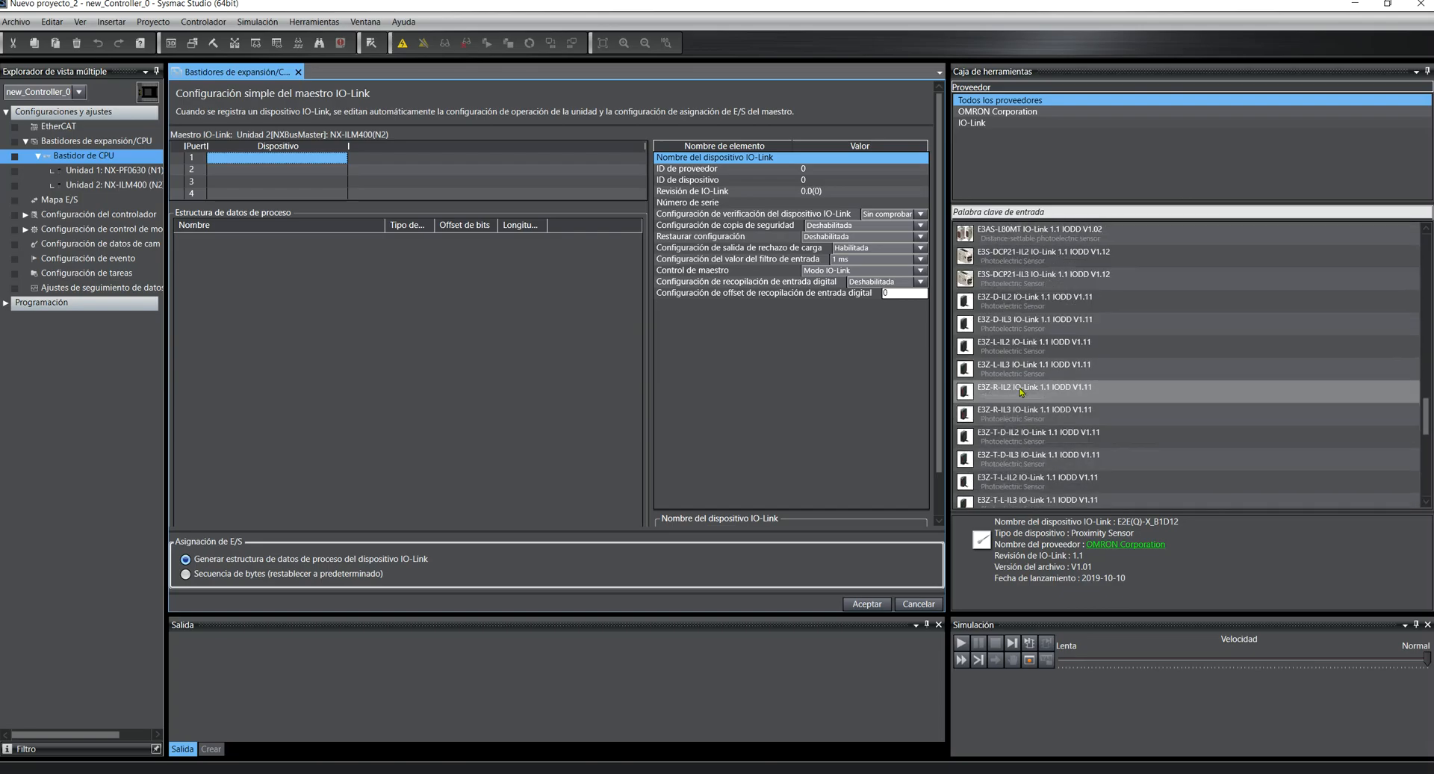
click(993, 326)
drag(1000, 308, 300, 164)
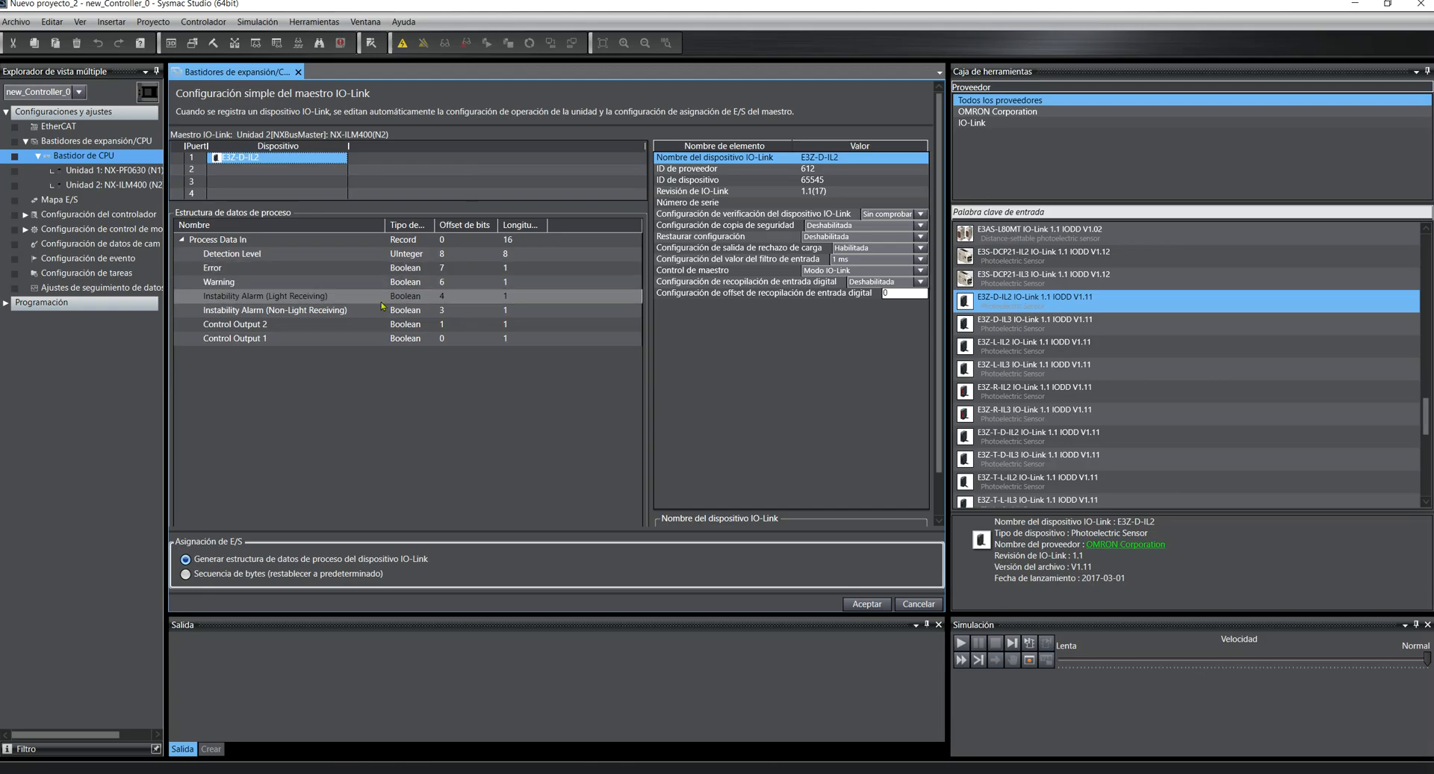
Widen the bit-length column of the port 1 process data structure and accept the IO-Link master configuration
mouse_move(263, 169)
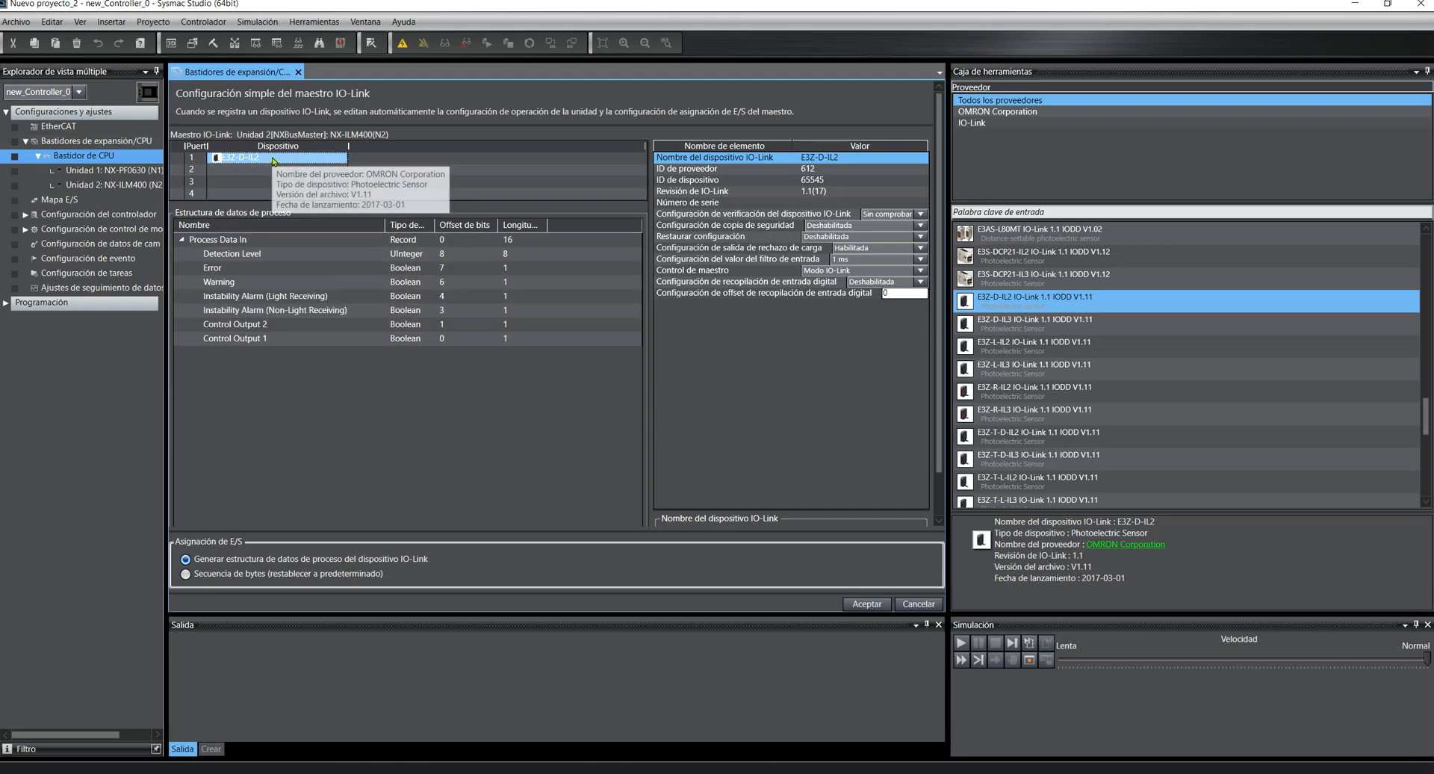
click(255, 169)
click(237, 183)
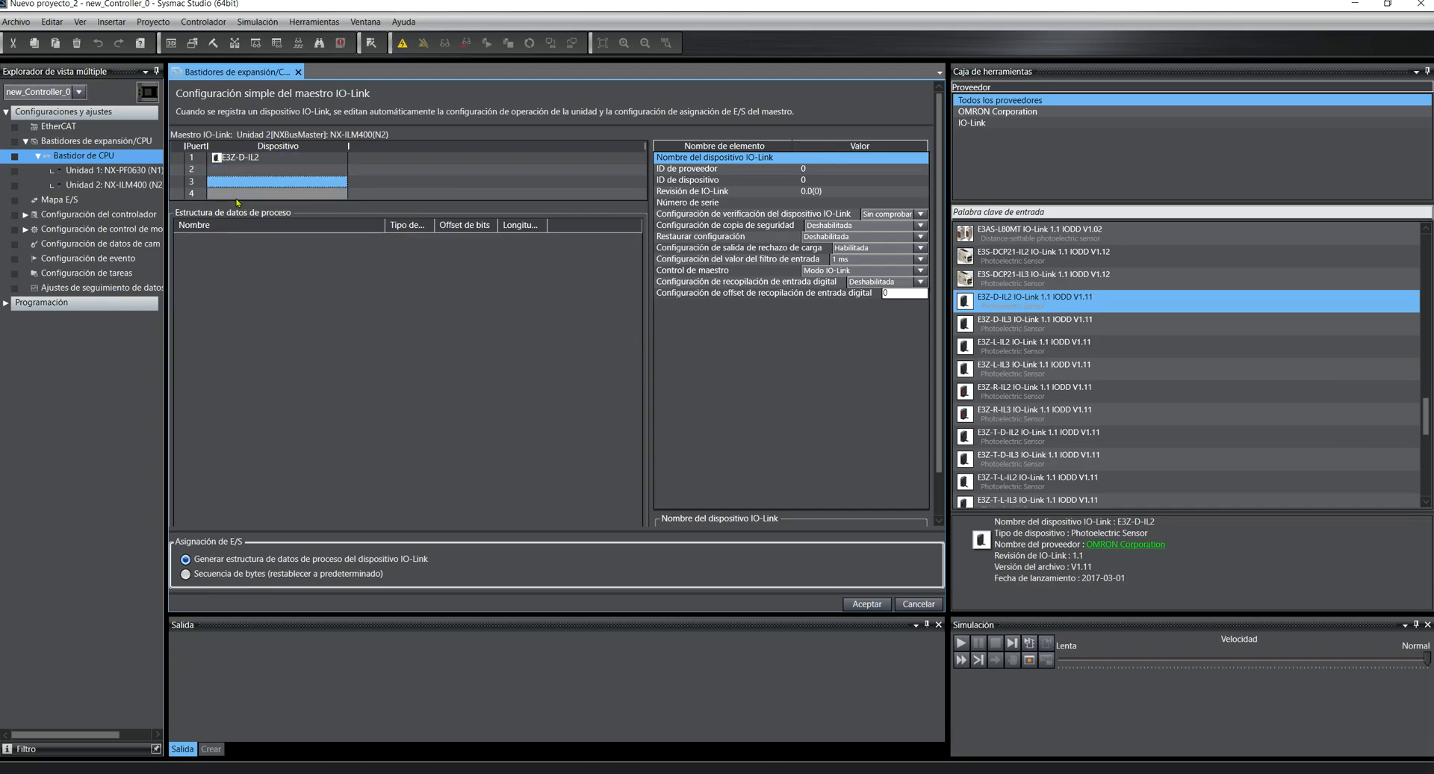
click(245, 176)
click(246, 158)
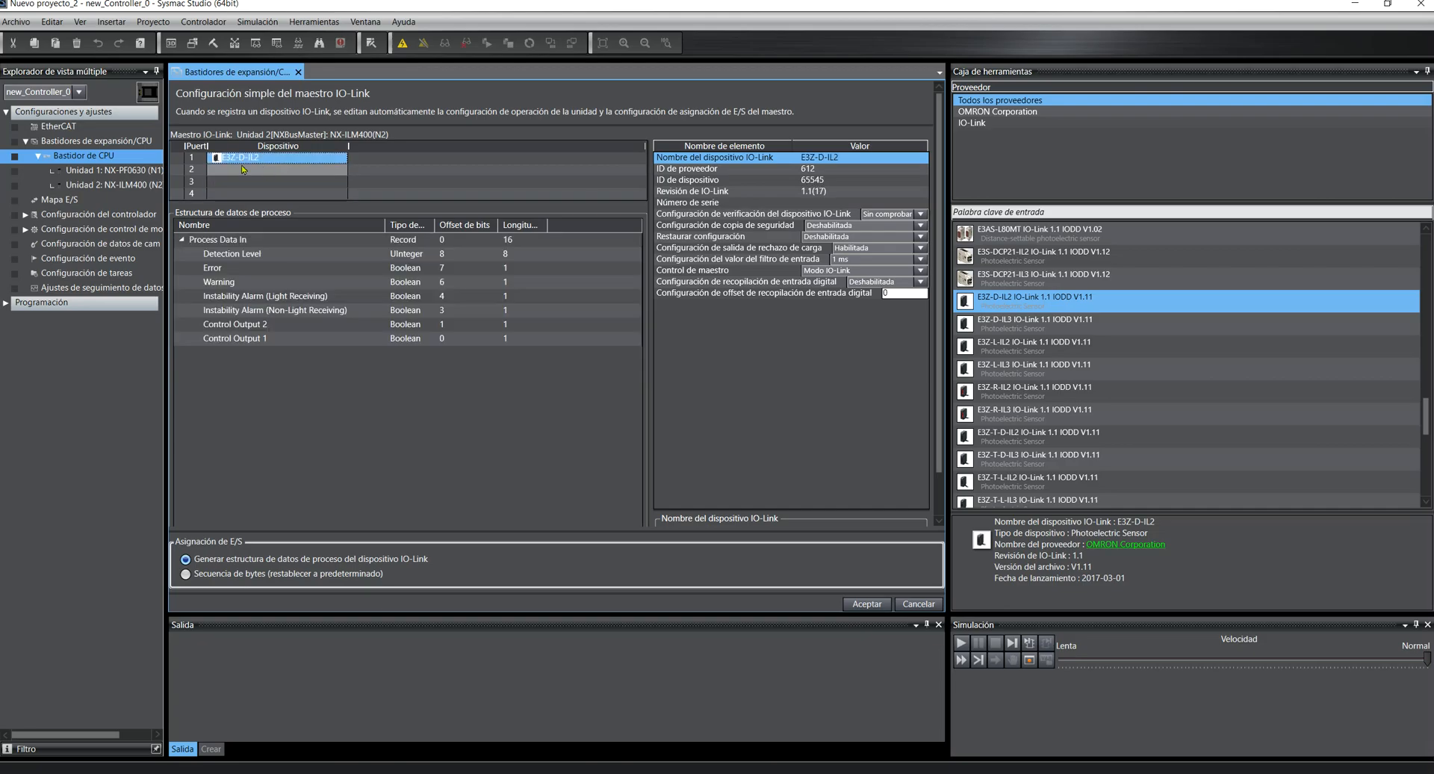
drag(561, 233, 612, 233)
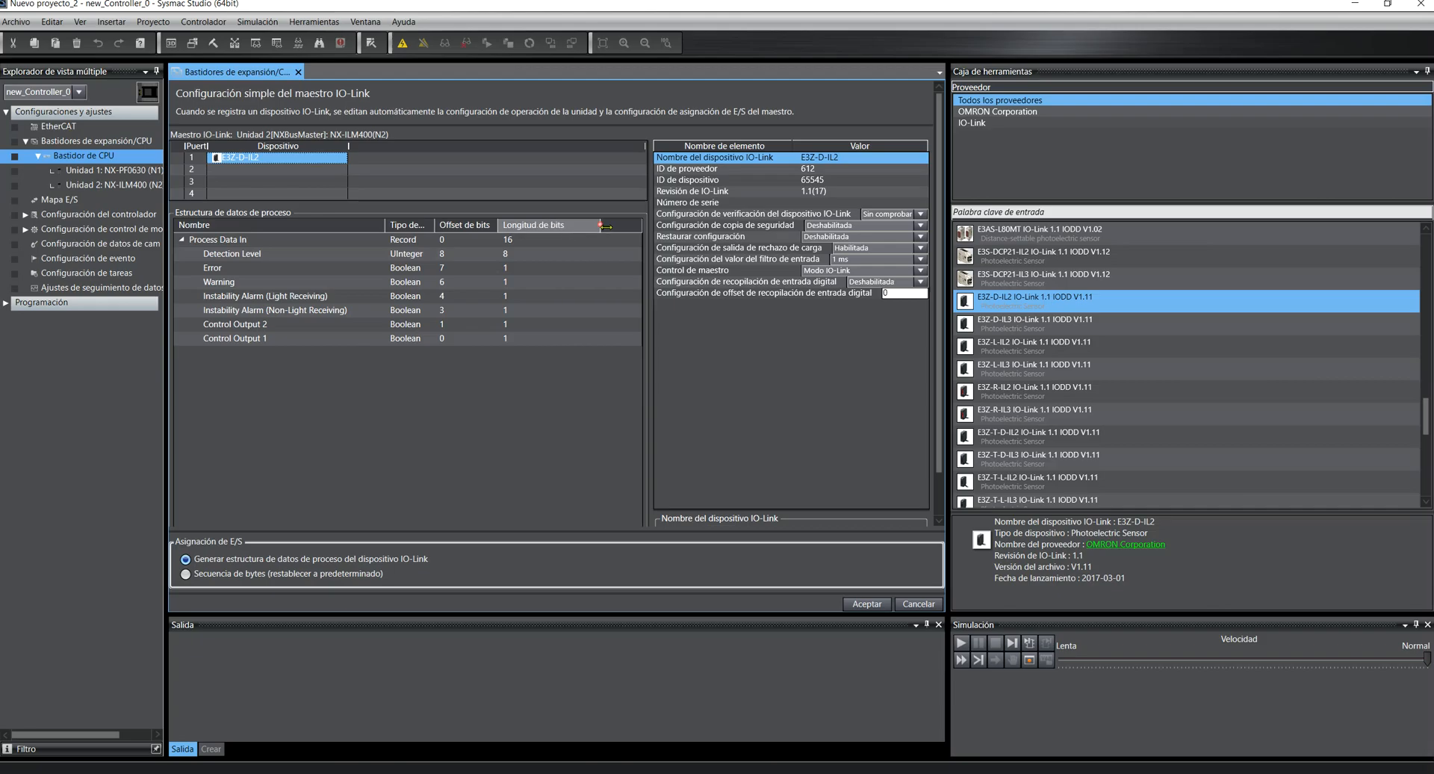
click(529, 241)
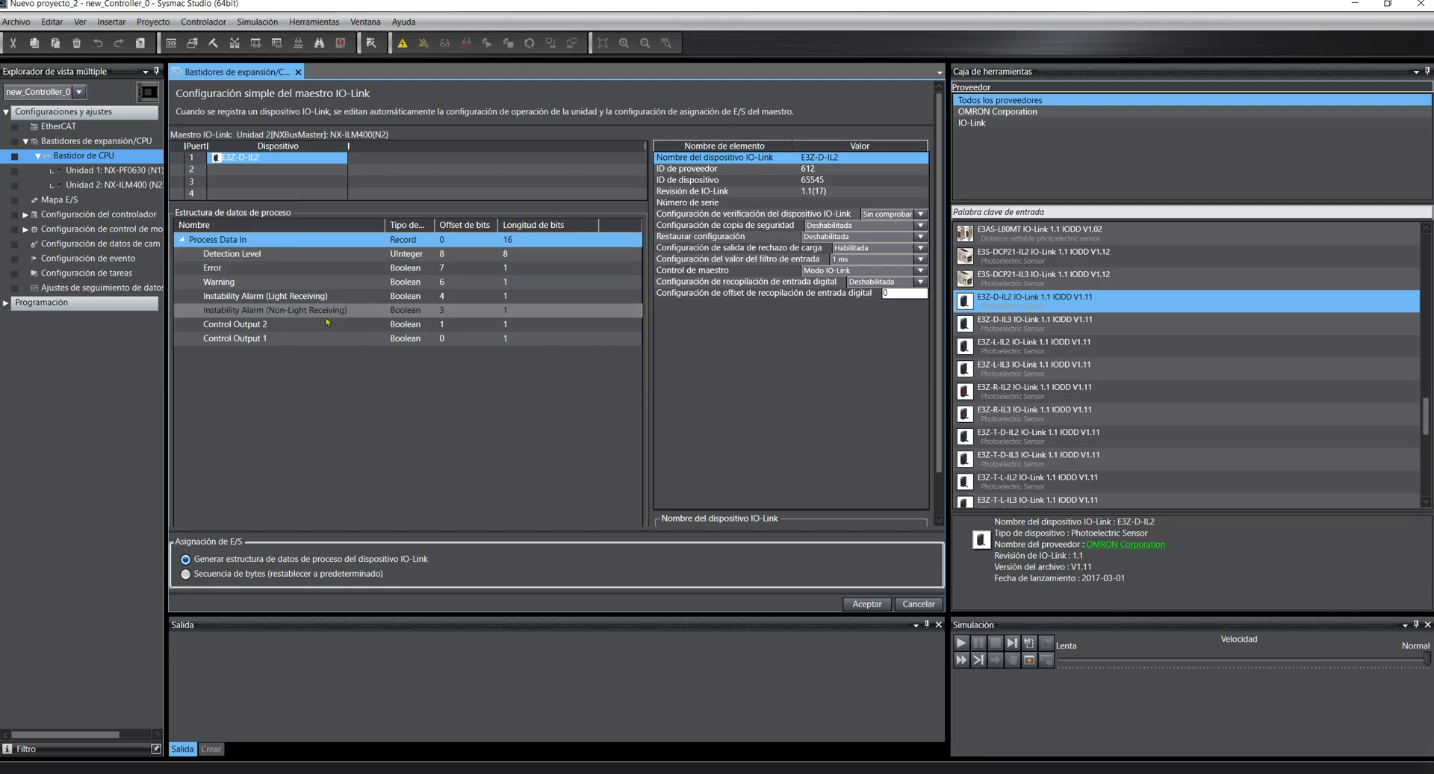
click(866, 603)
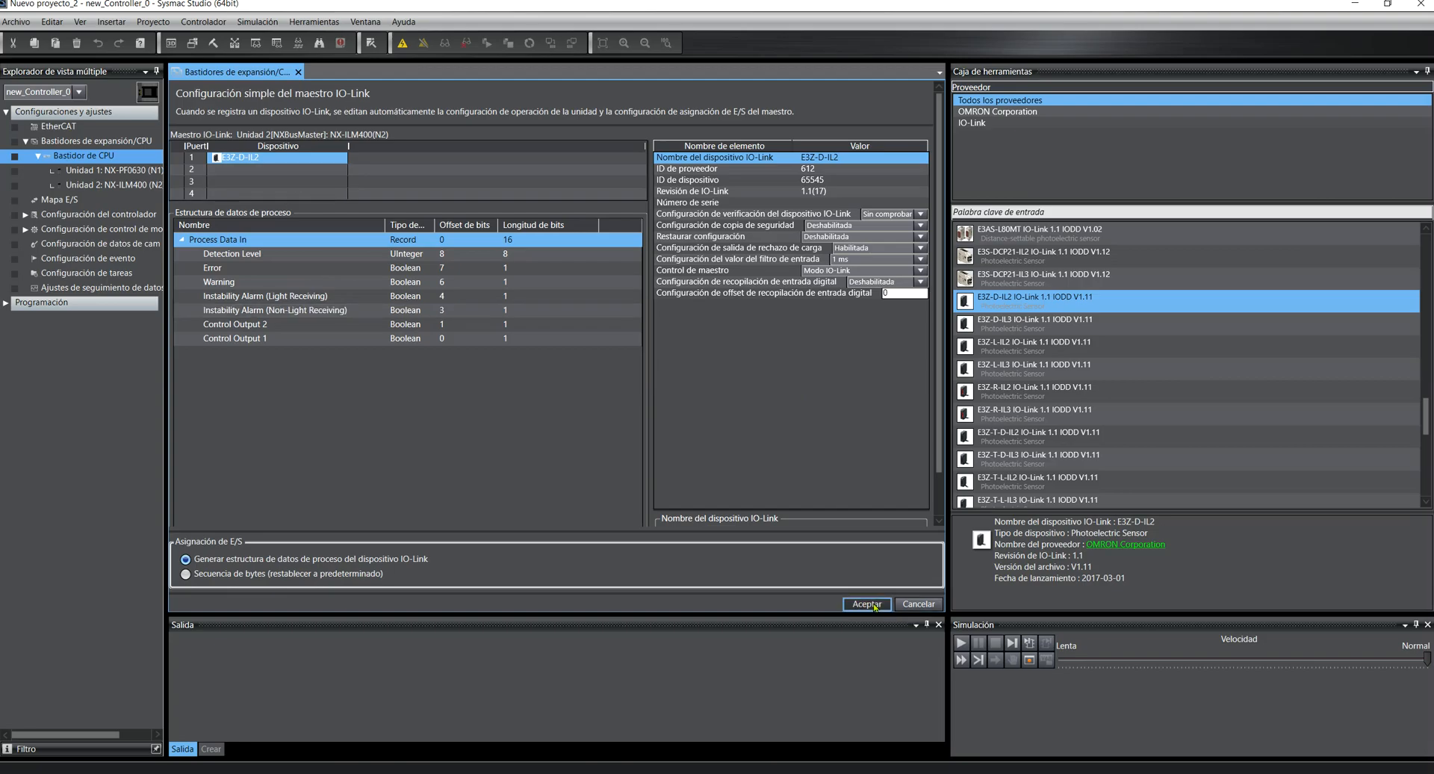
click(697, 425)
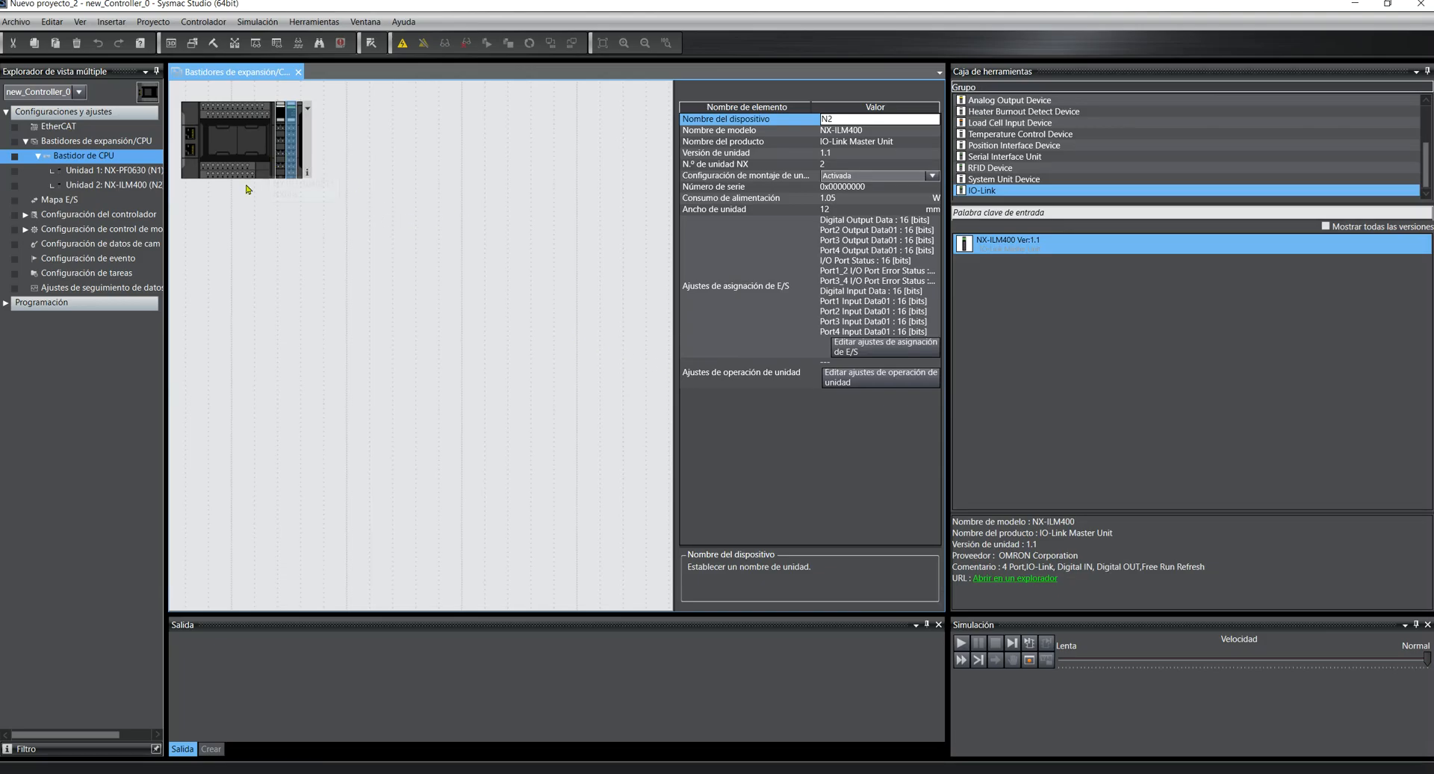
Open the I/O map and expand the NX bus master down to the NX-ILM400 unit's ports
click(86, 200)
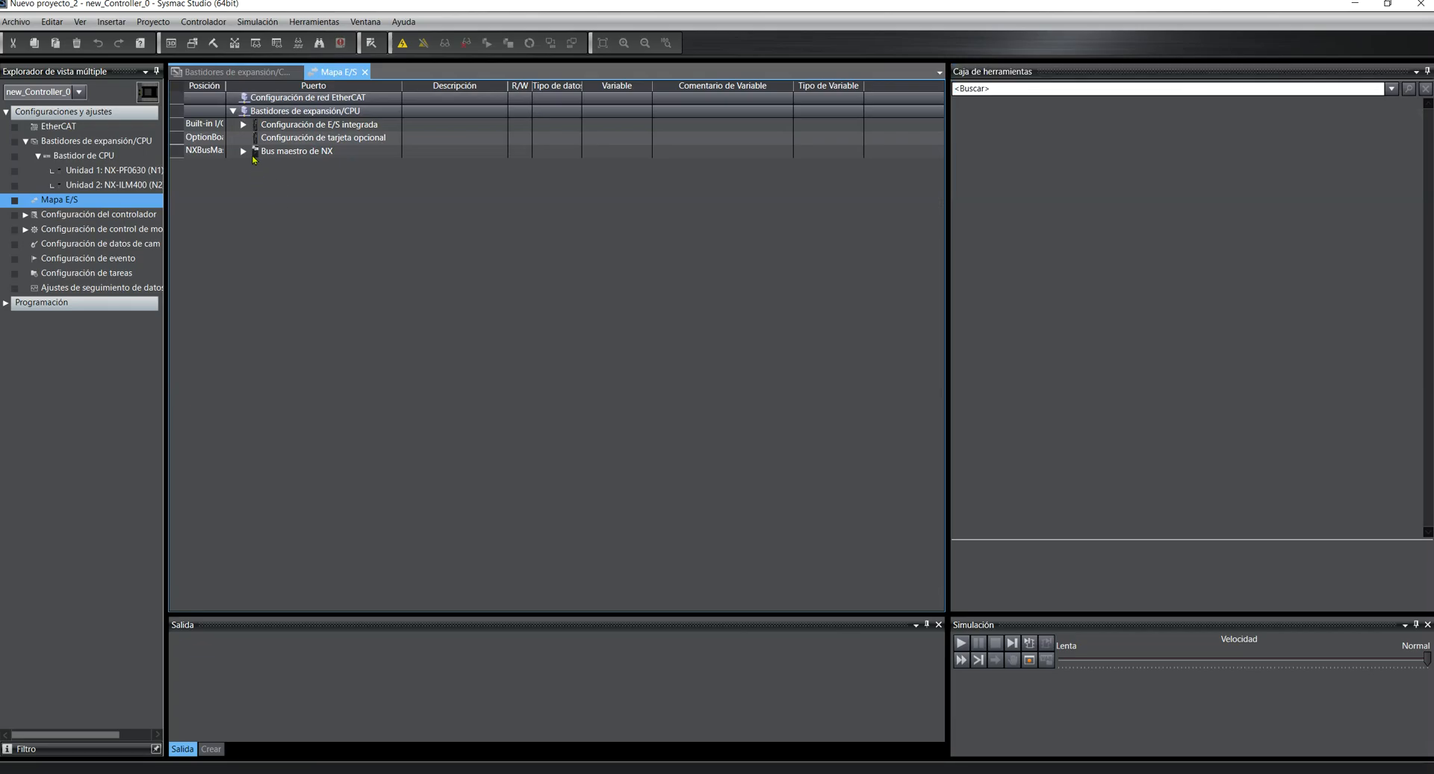
click(242, 151)
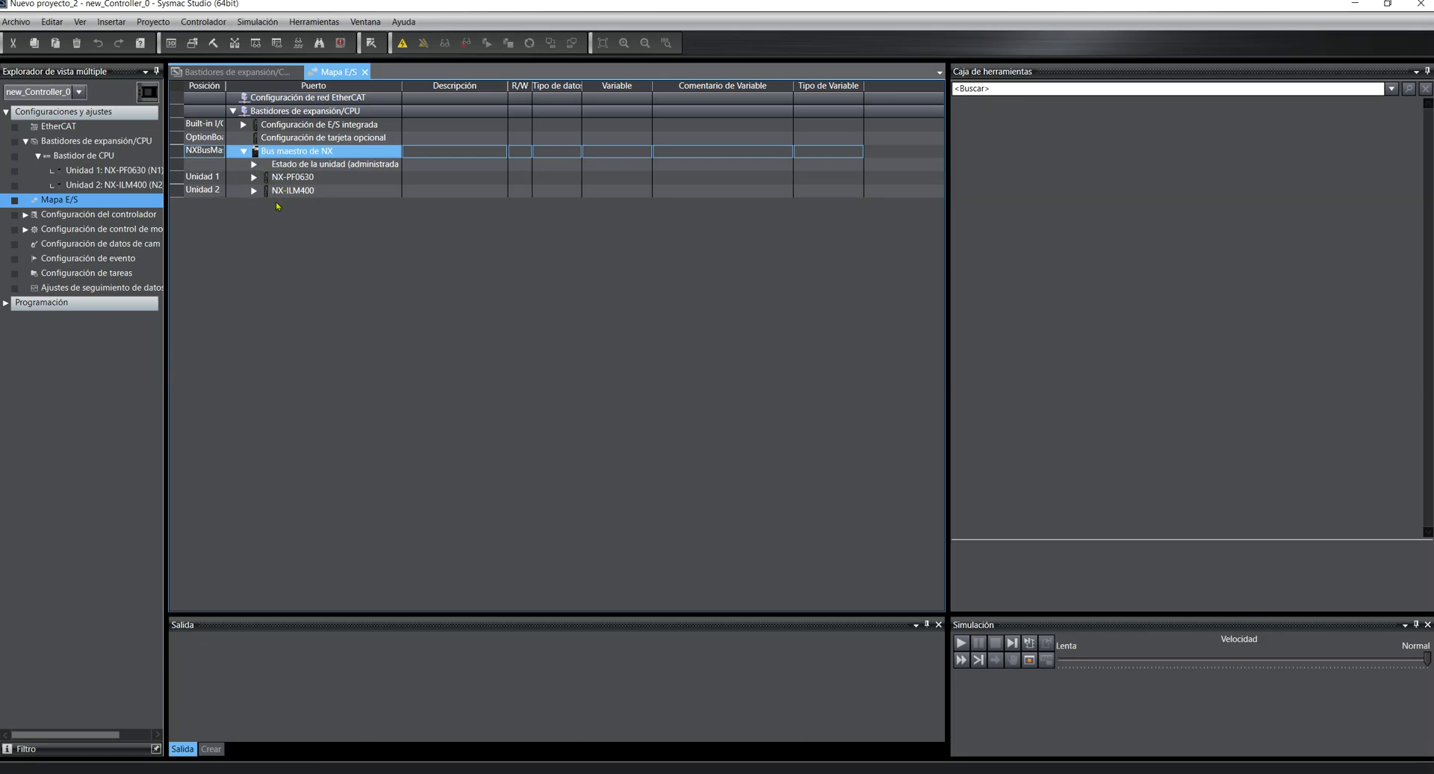
click(303, 192)
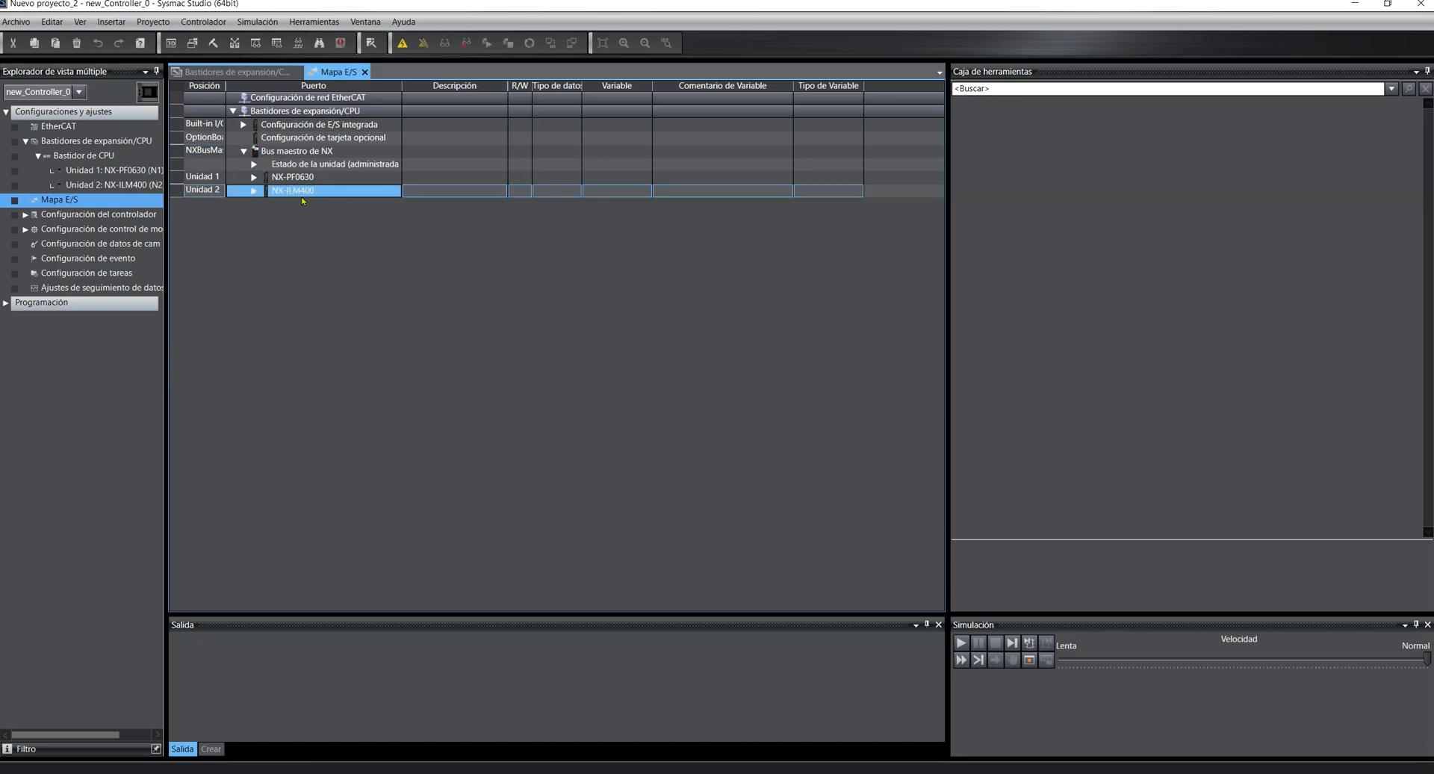
click(254, 191)
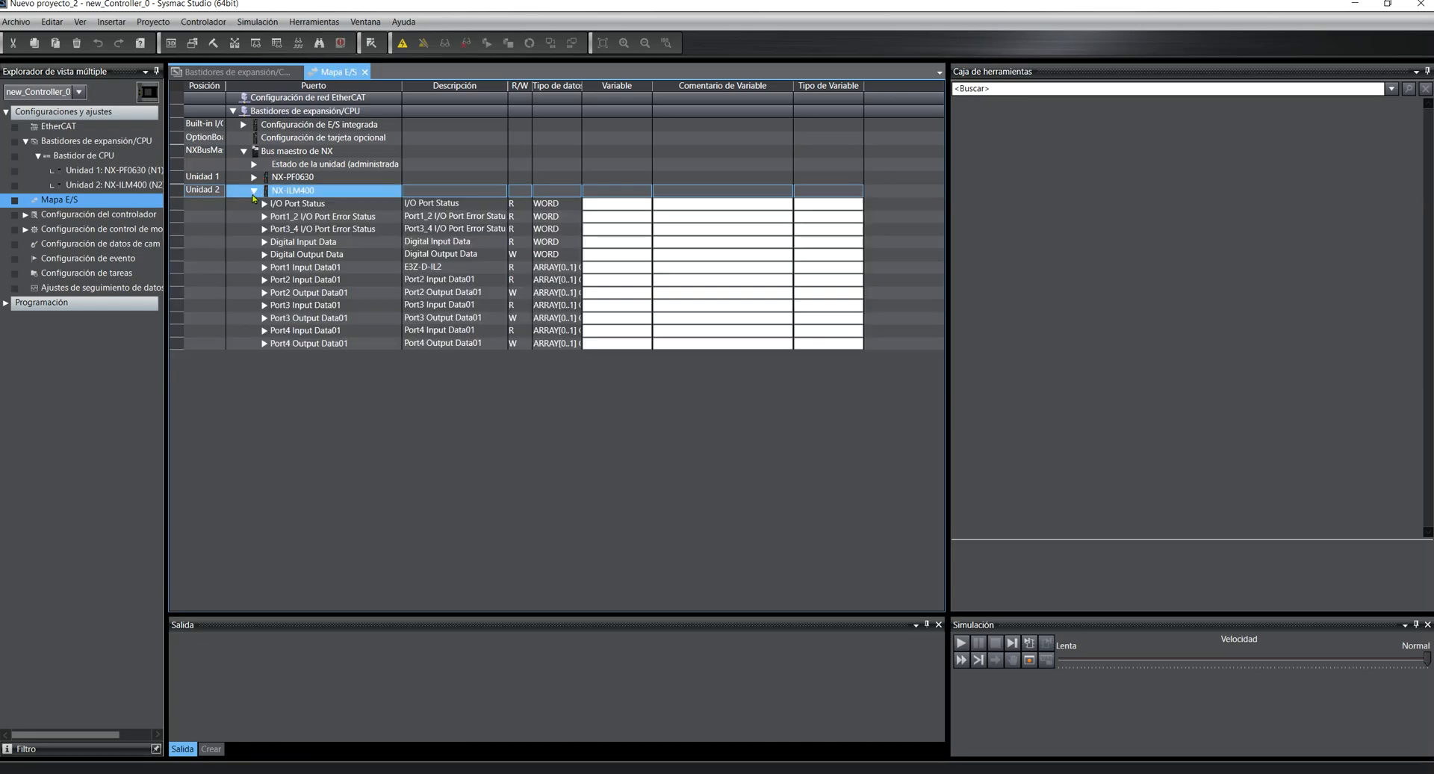
Create device variables for Port1 Input Data01 of the NX-ILM400 with the prefix E3ZPHOTO1_
click(277, 271)
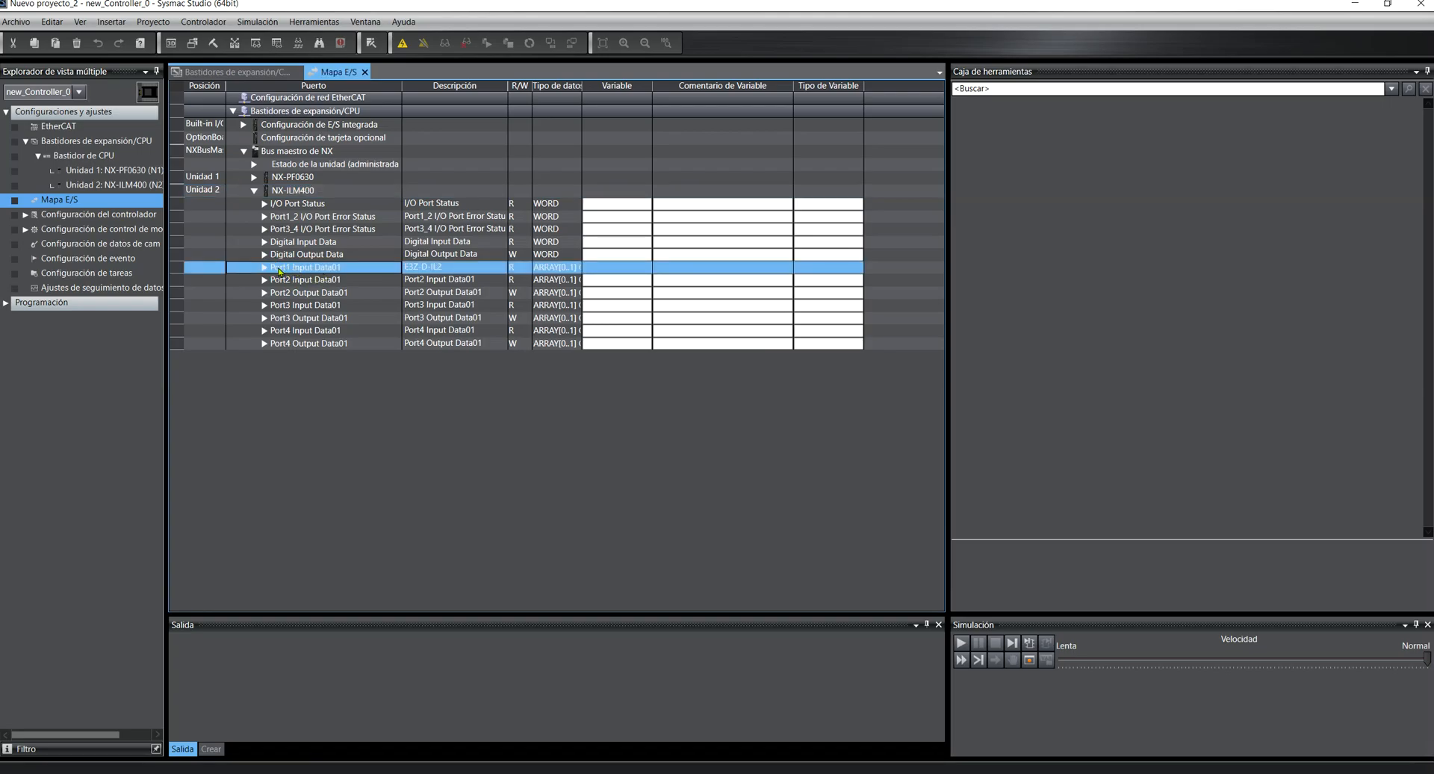
right_click(285, 270)
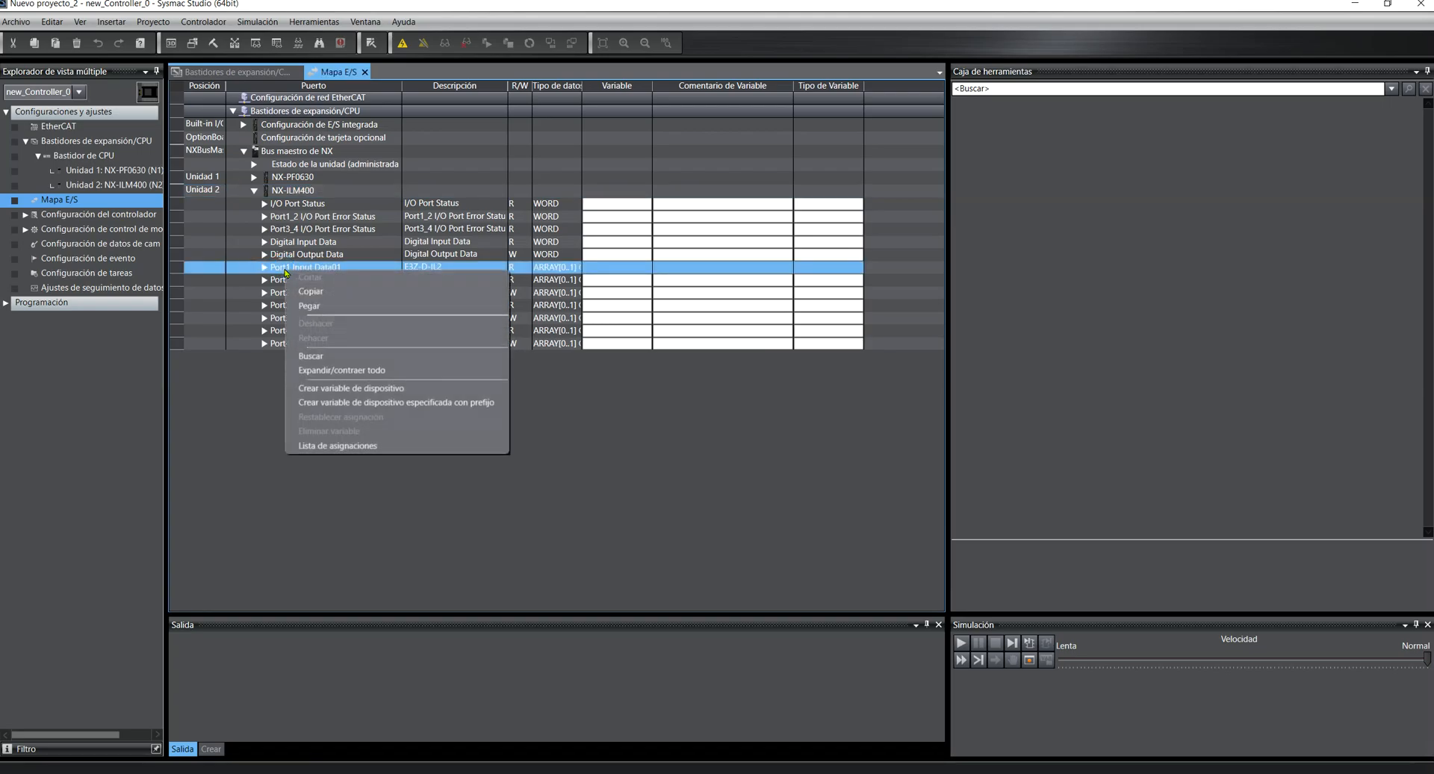
click(315, 407)
double_click(646, 412)
click(644, 411)
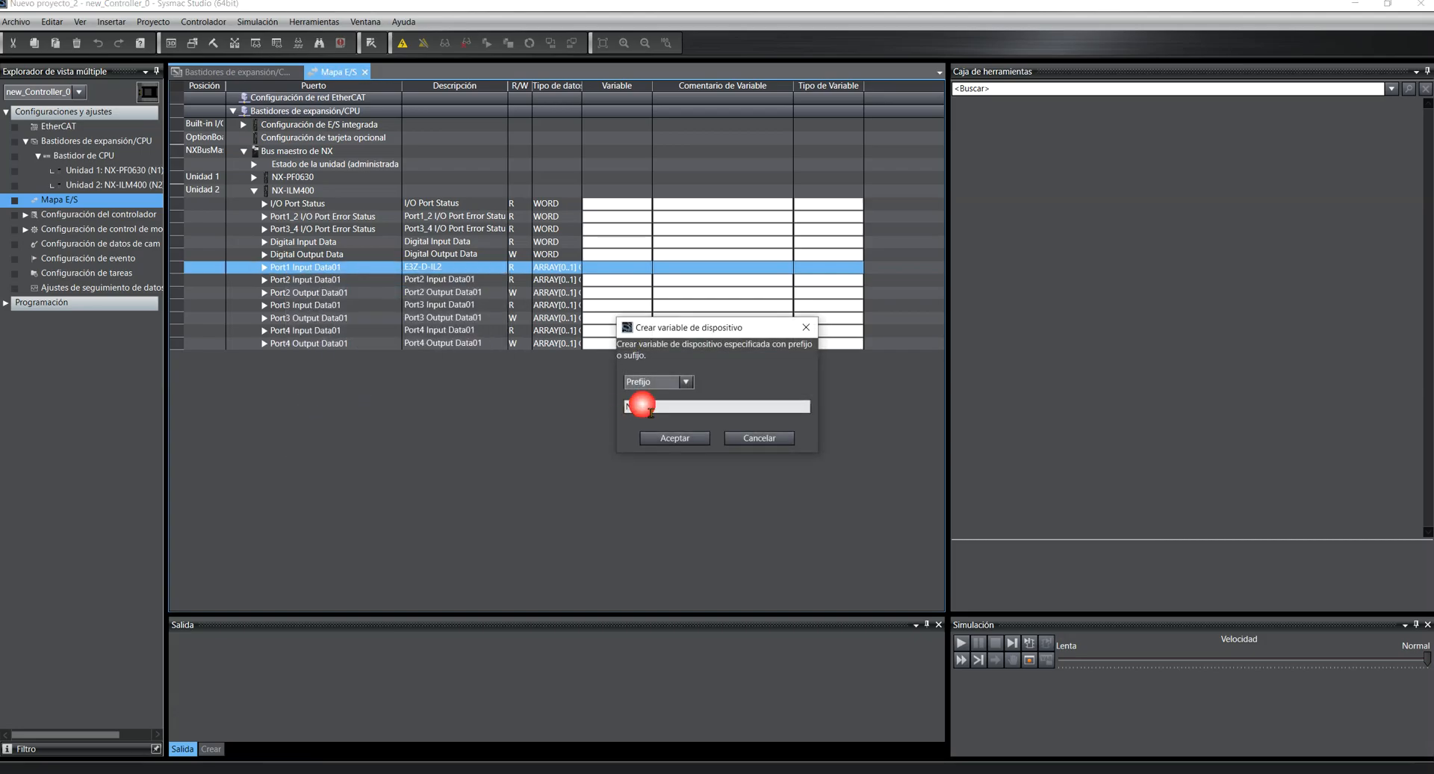
drag(644, 412, 627, 407)
text(E3ZPR)
key(BackSpace)
text(HOTO1_)
click(660, 439)
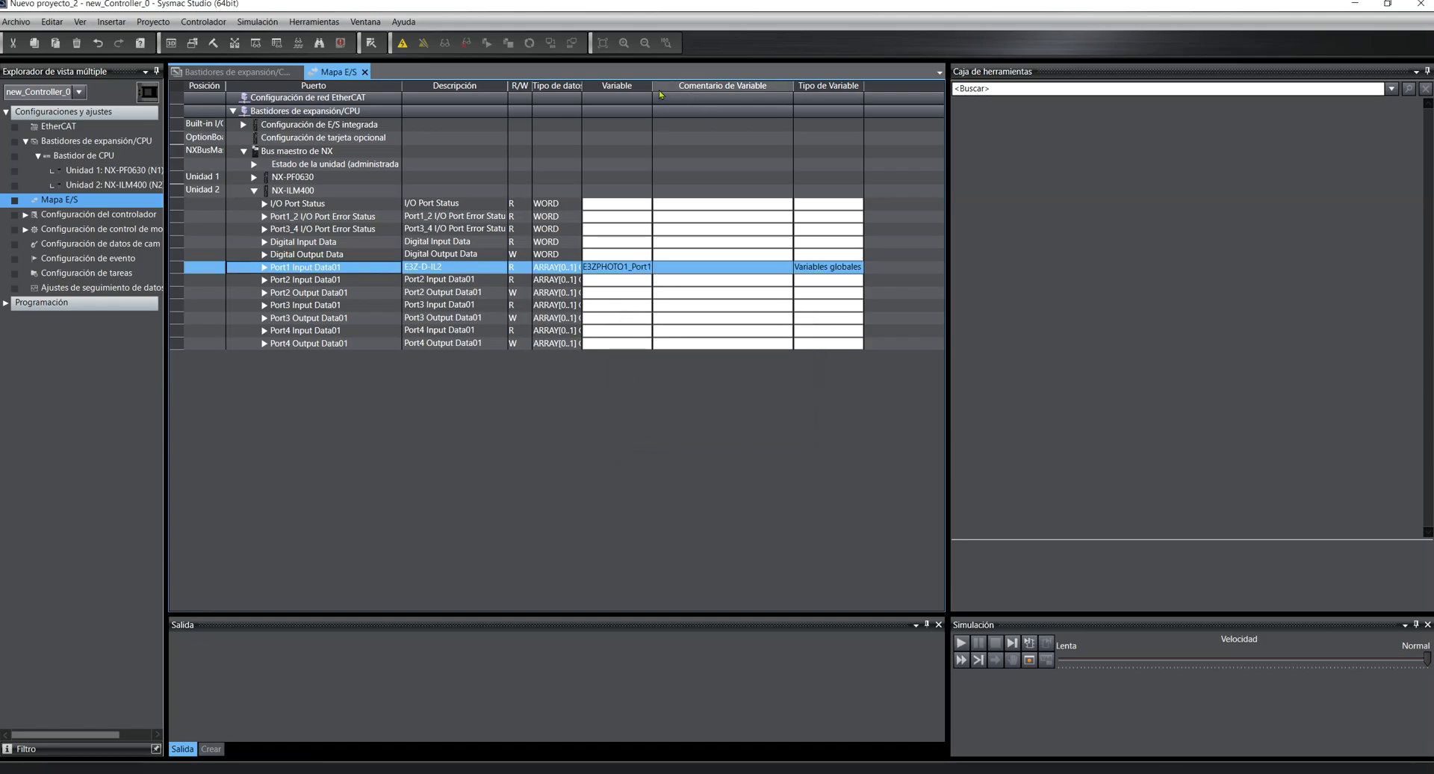
Widen the Variable column in the I/O map and expand Port1 Input Data01 to show its individual signals
drag(662, 92, 755, 109)
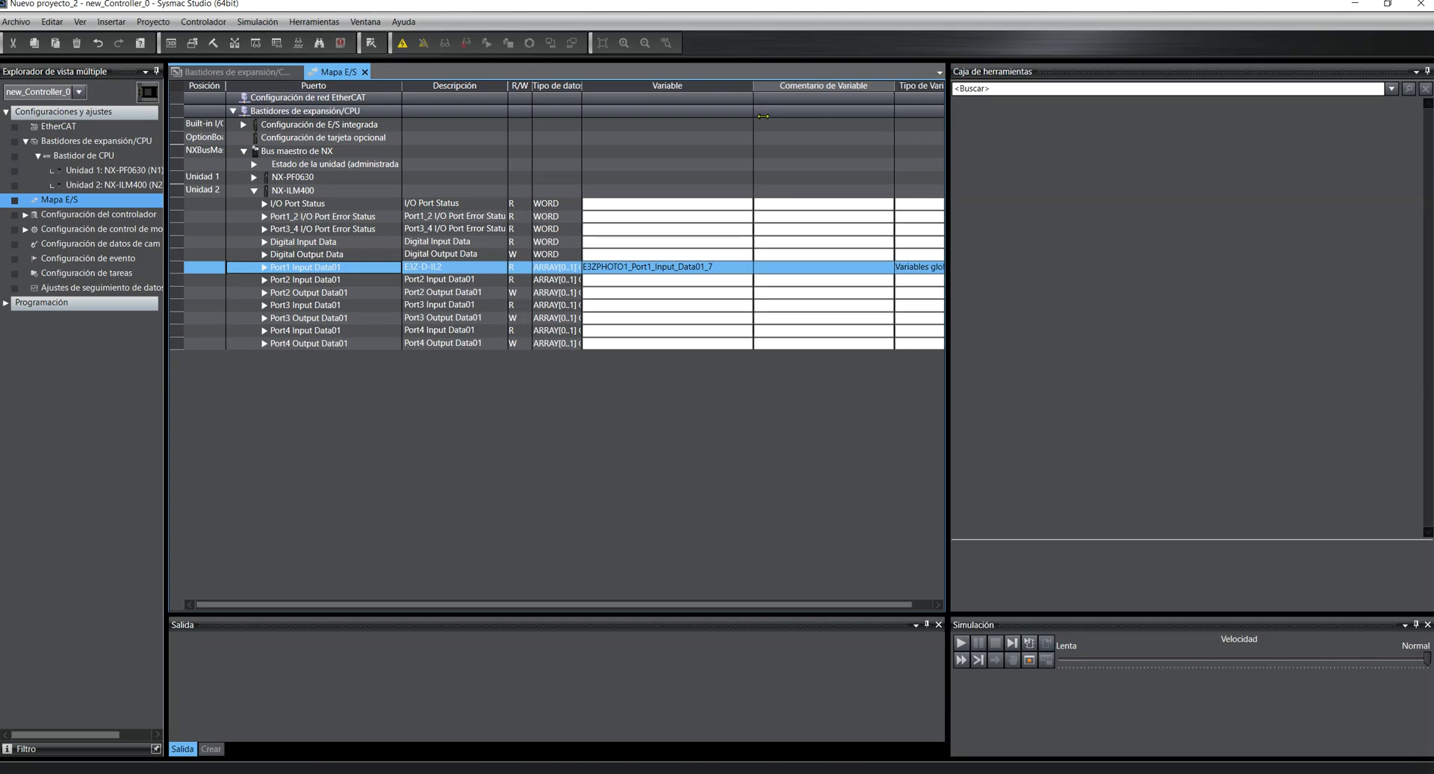
click(264, 267)
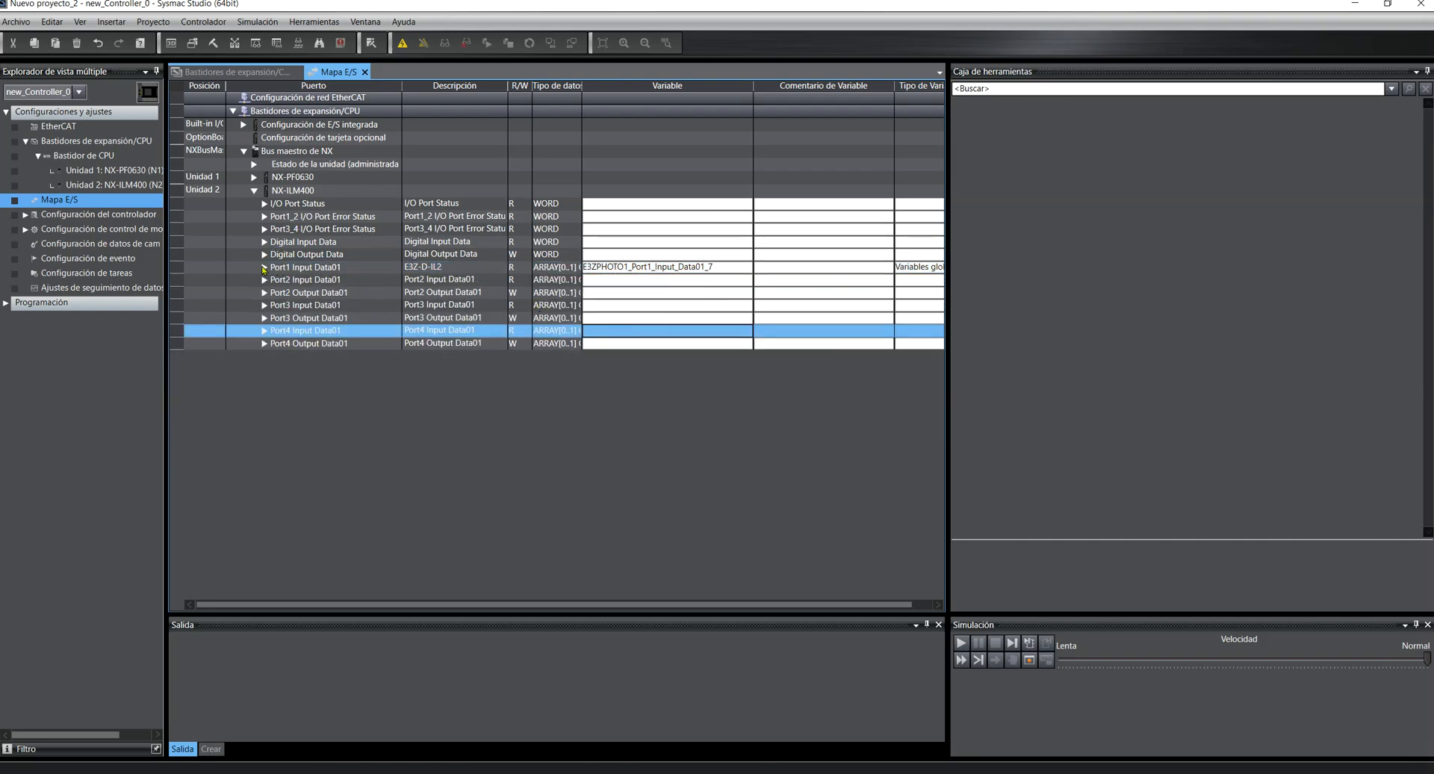
click(263, 272)
click(264, 268)
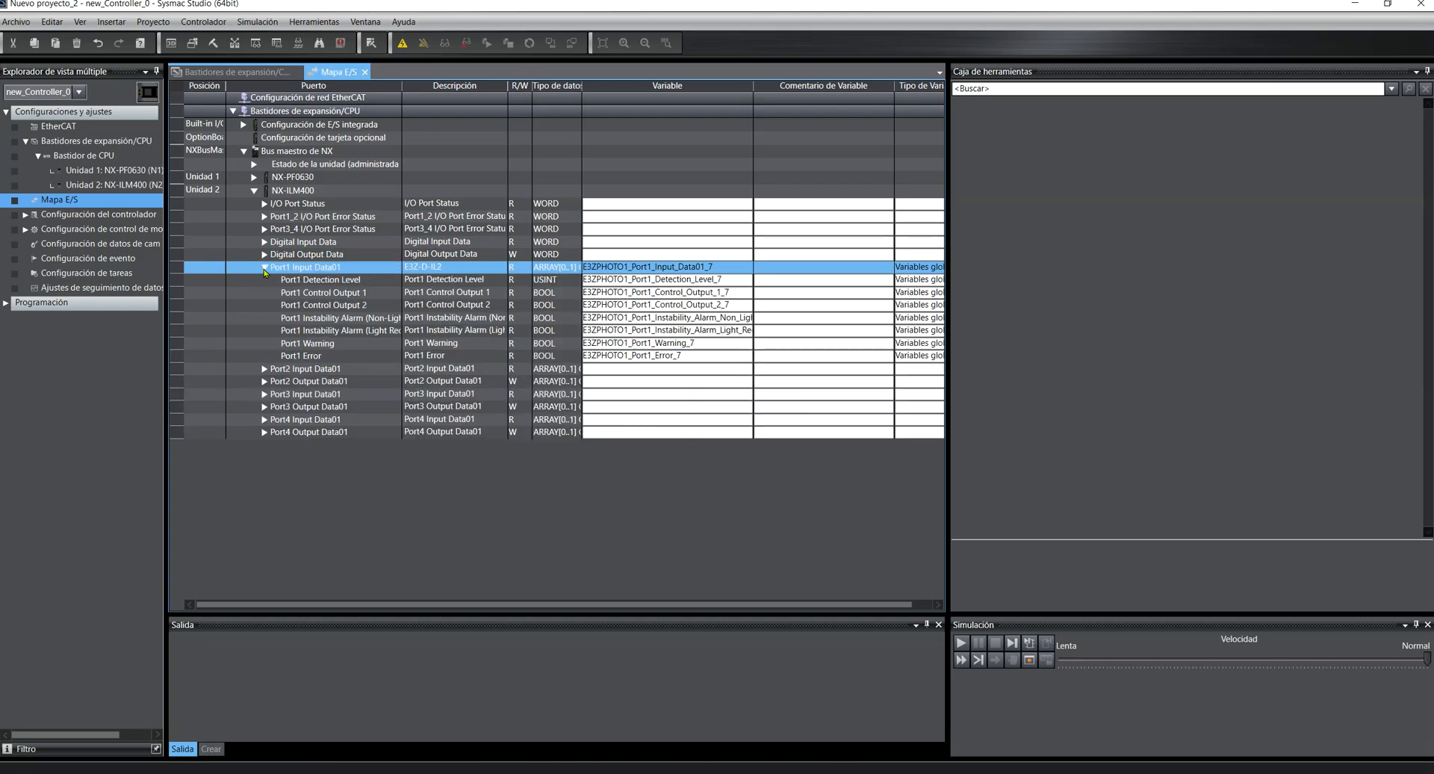
Examine the data types and variable names of the Port1 detection level, control output and instability alarm signals
click(342, 305)
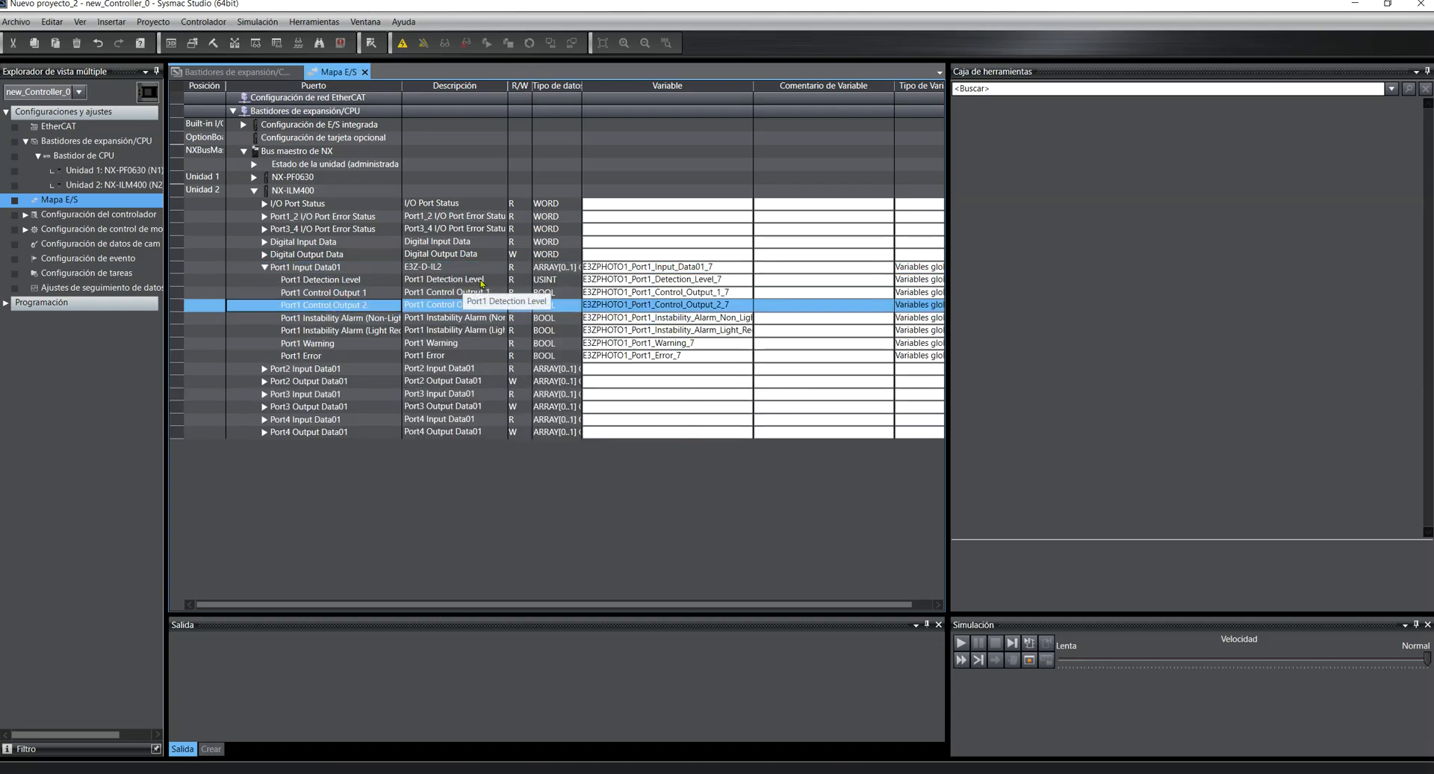
click(481, 282)
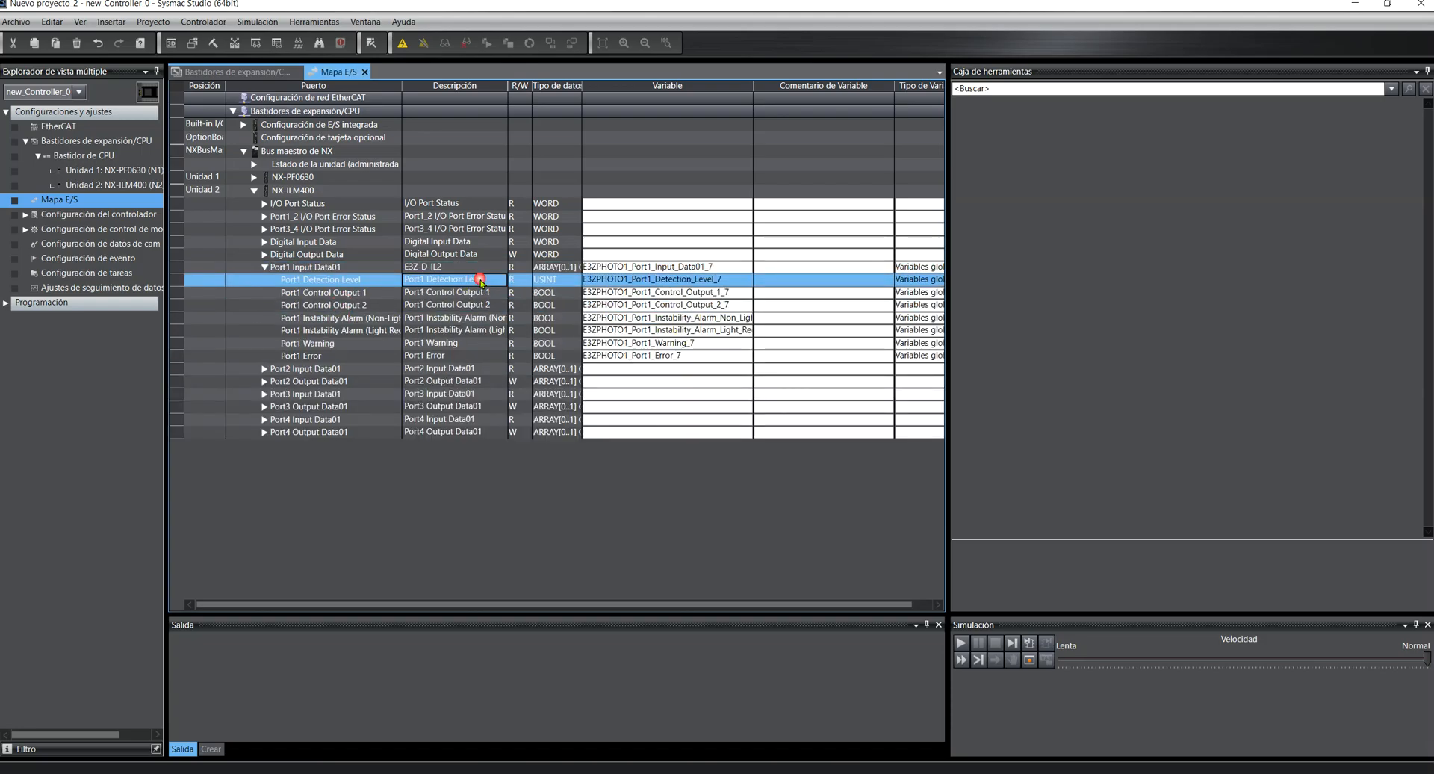
click(552, 294)
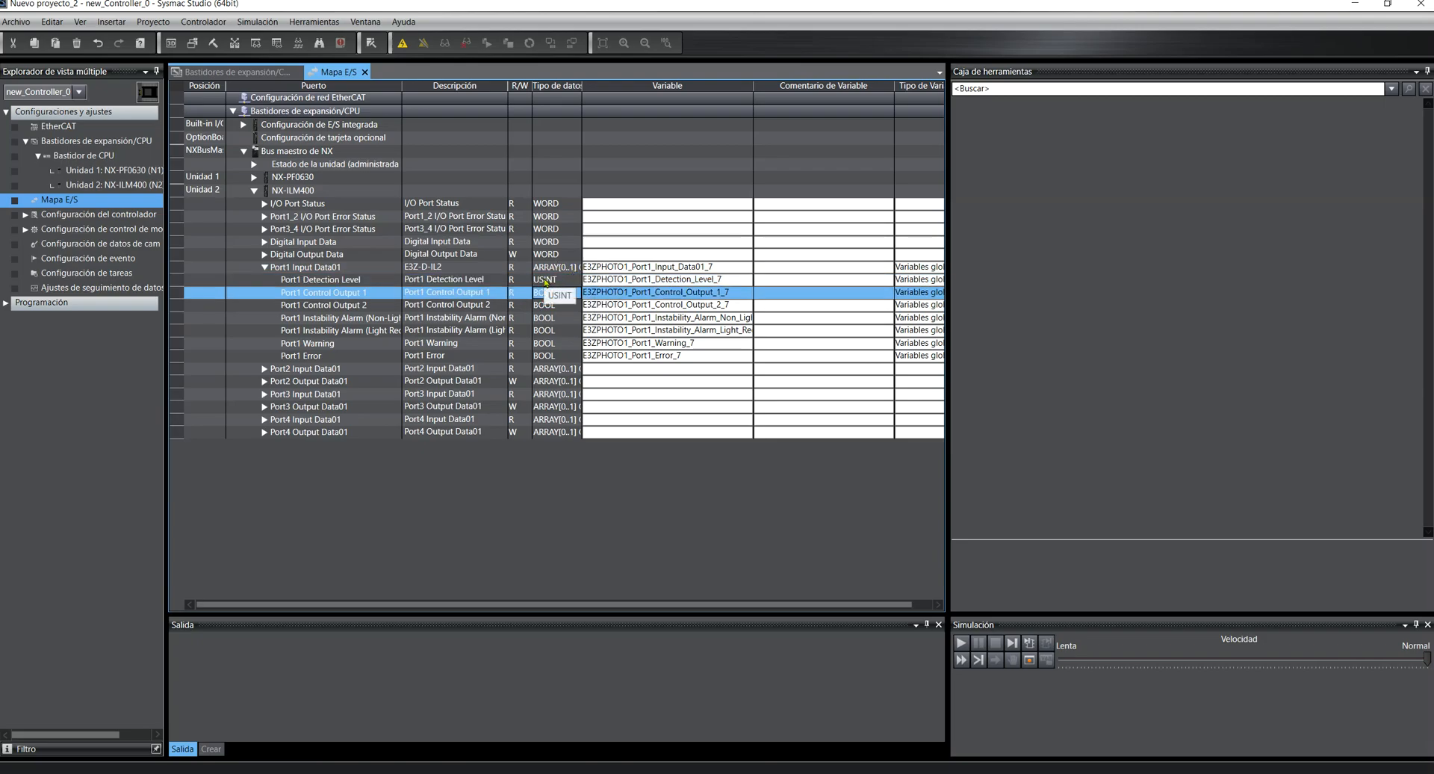
click(548, 280)
key(Down)
key(Down)
key(Down)
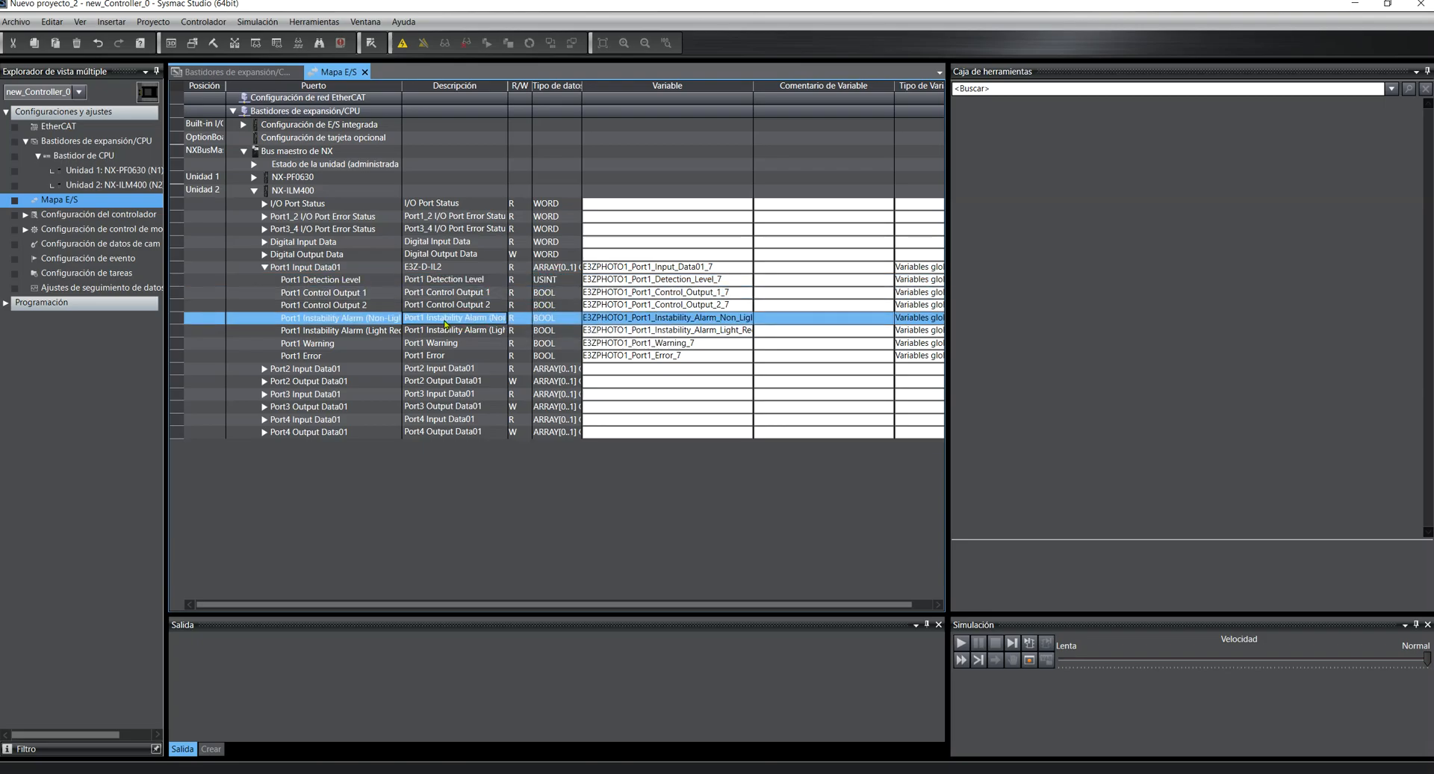
click(487, 330)
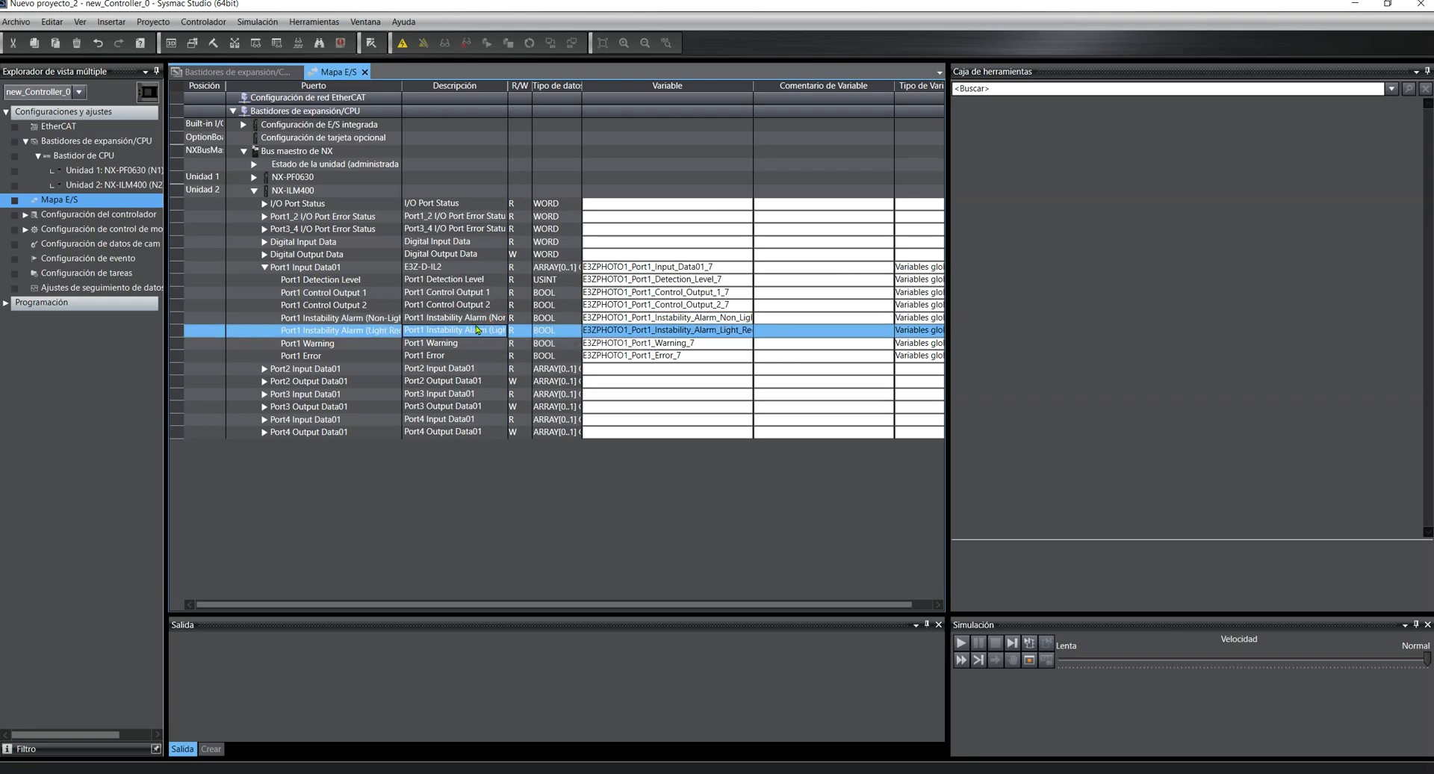
click(461, 315)
click(461, 335)
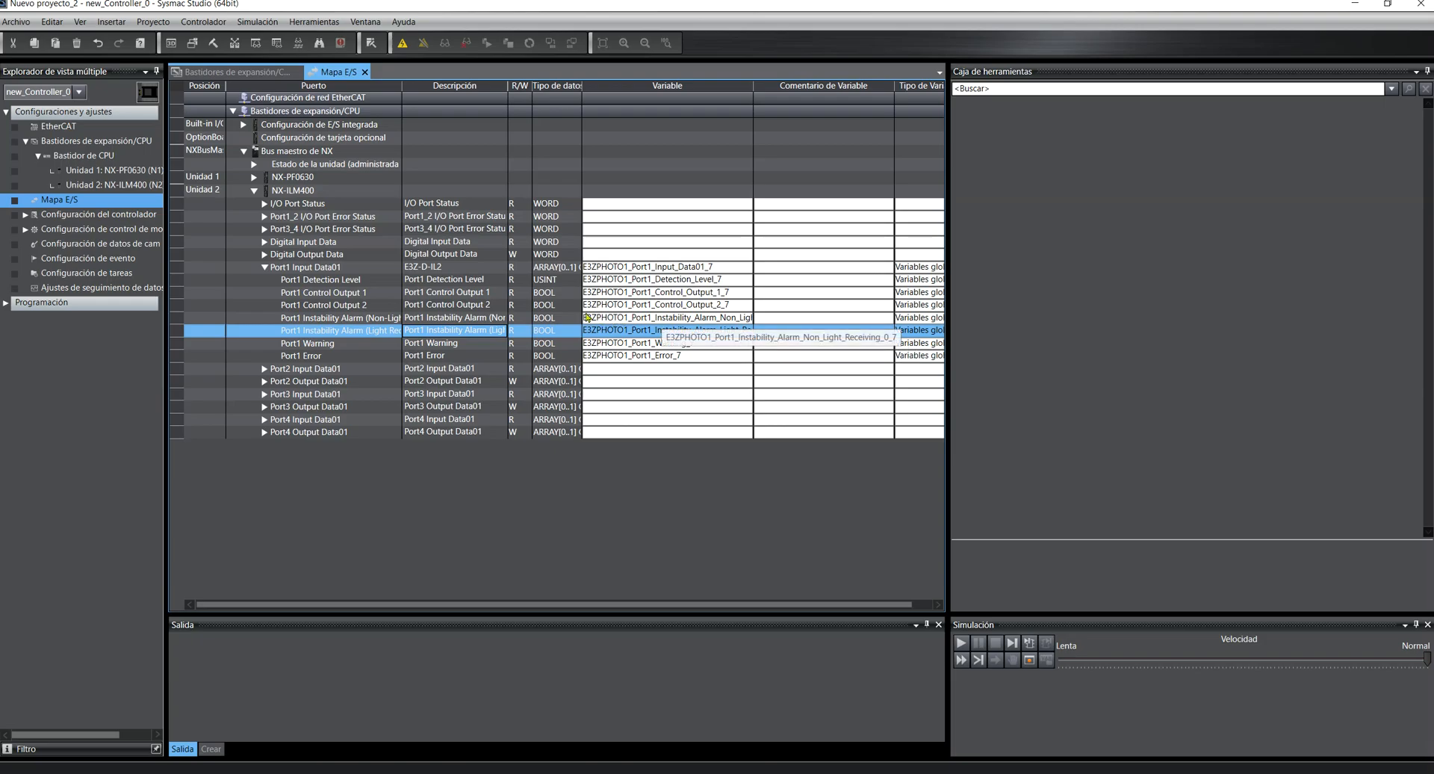
Collapse the expansion racks in the I/O map and open the NX-ILM400's unit operation settings from the CPU rack configuration
click(227, 113)
click(232, 112)
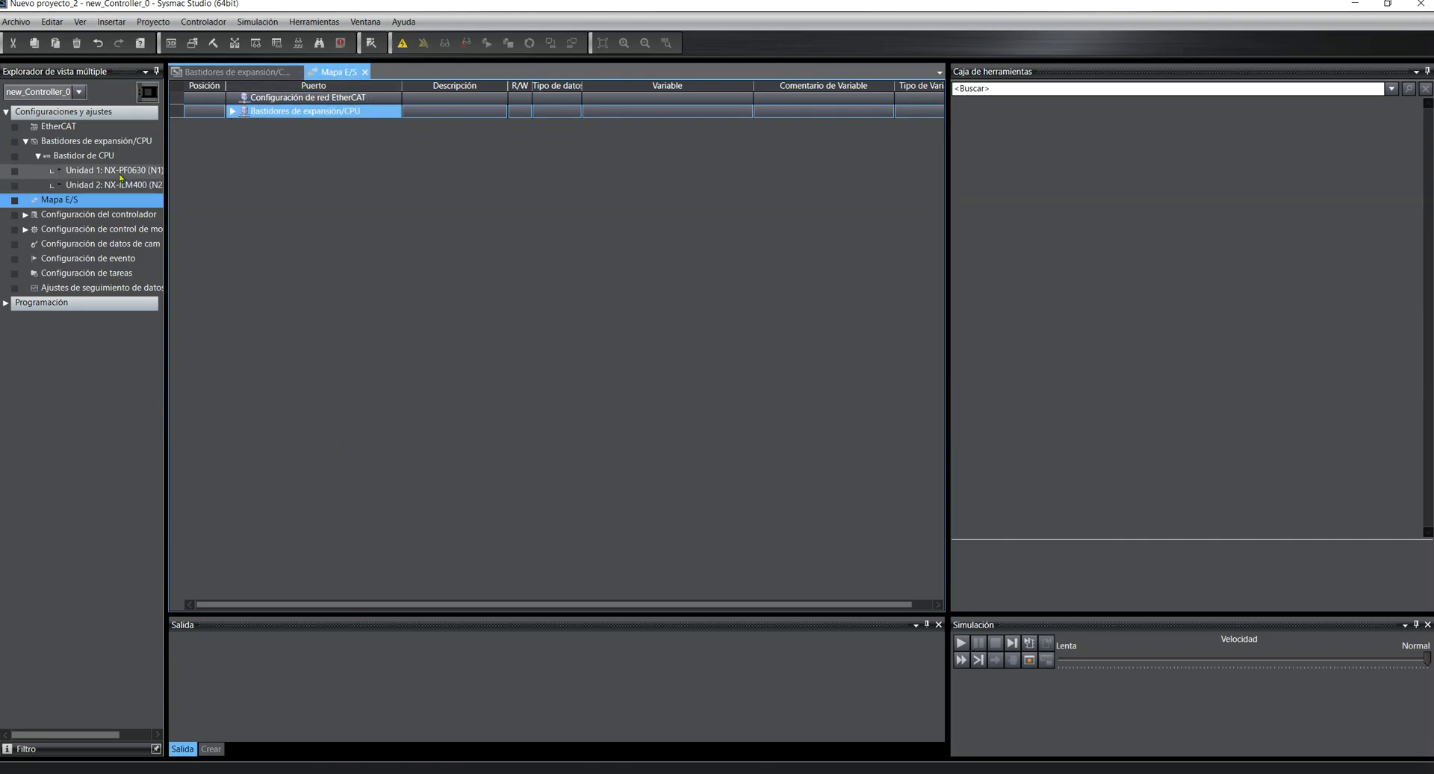
double_click(96, 158)
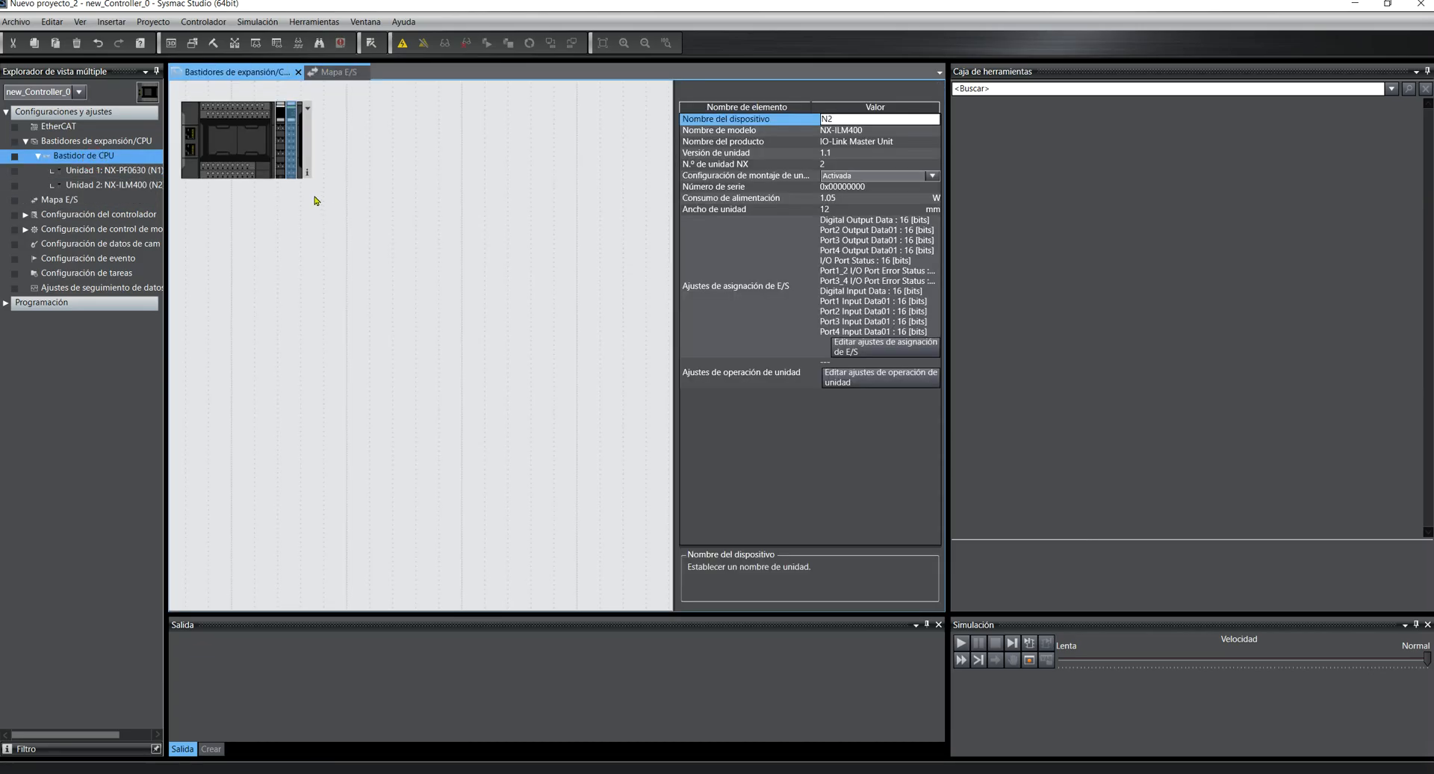
click(900, 384)
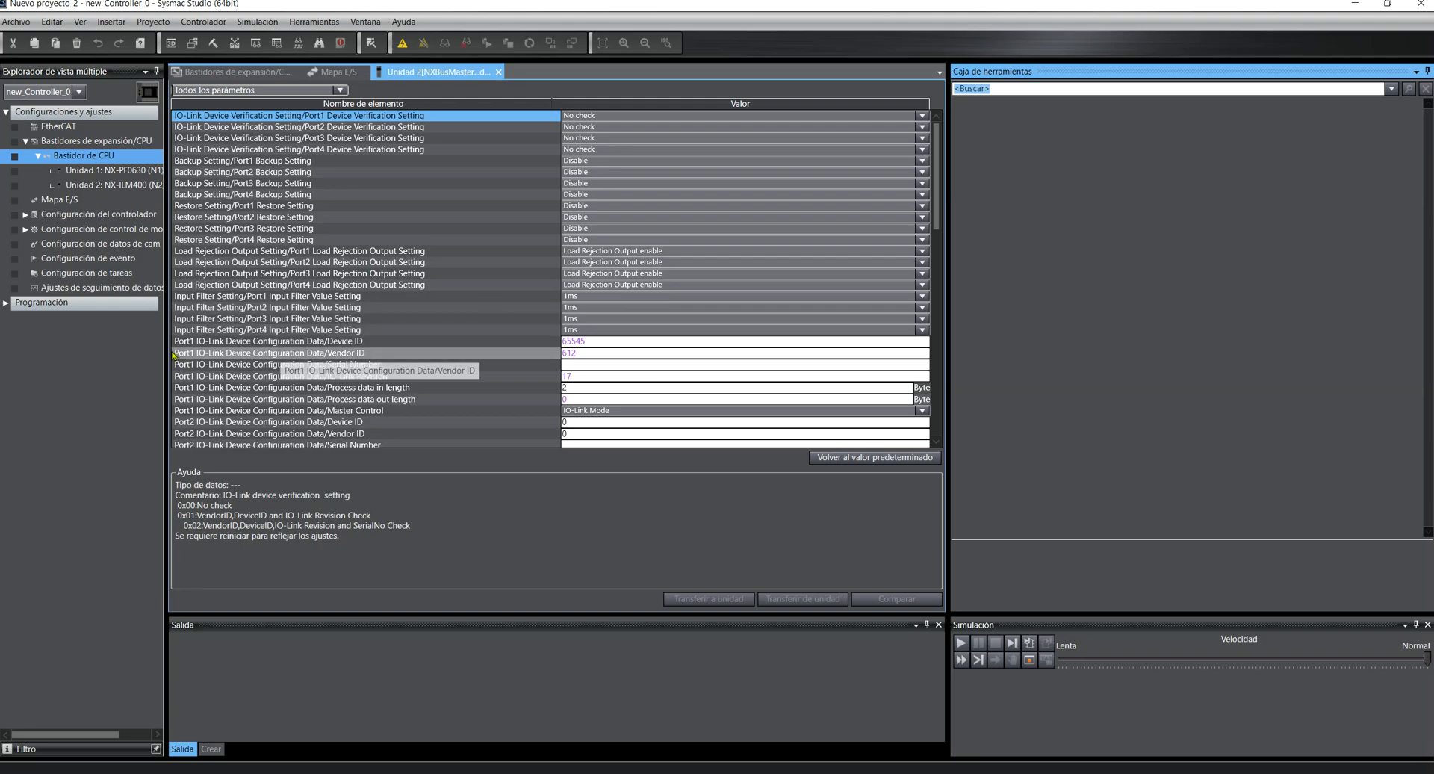
Examine the Port1 IO-Link device configuration data from Device ID to Master Control, including the process data in length, and close the settings
click(203, 343)
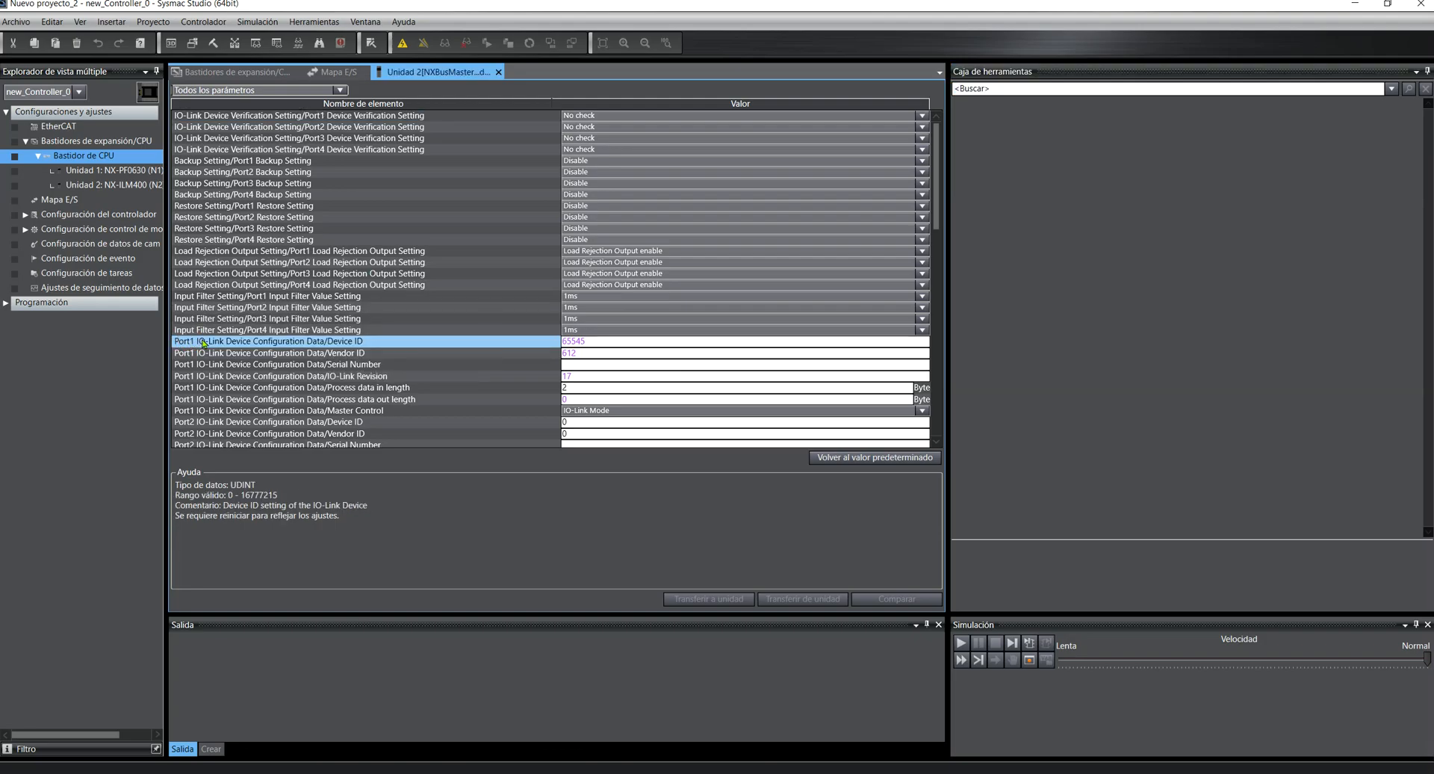
click(211, 409)
click(209, 341)
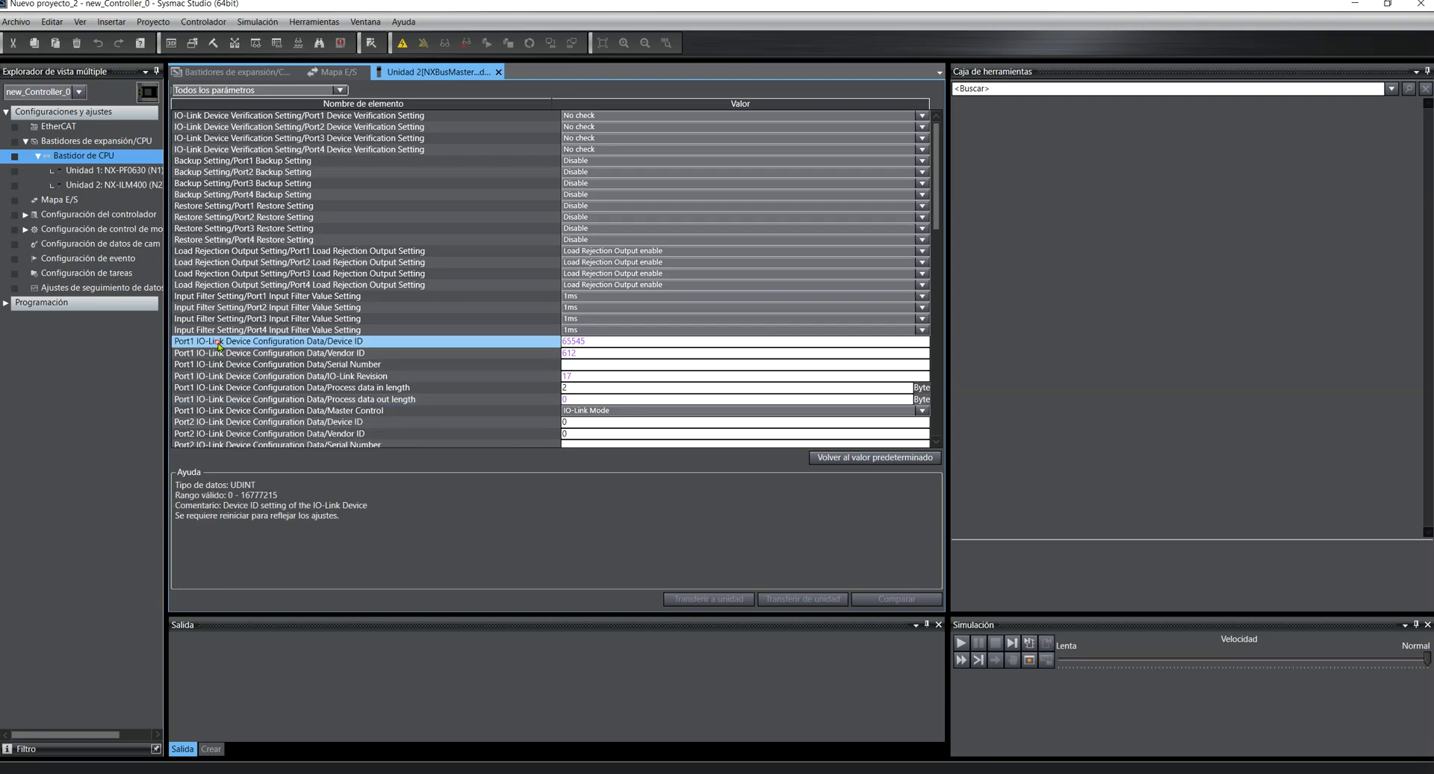
click(218, 410)
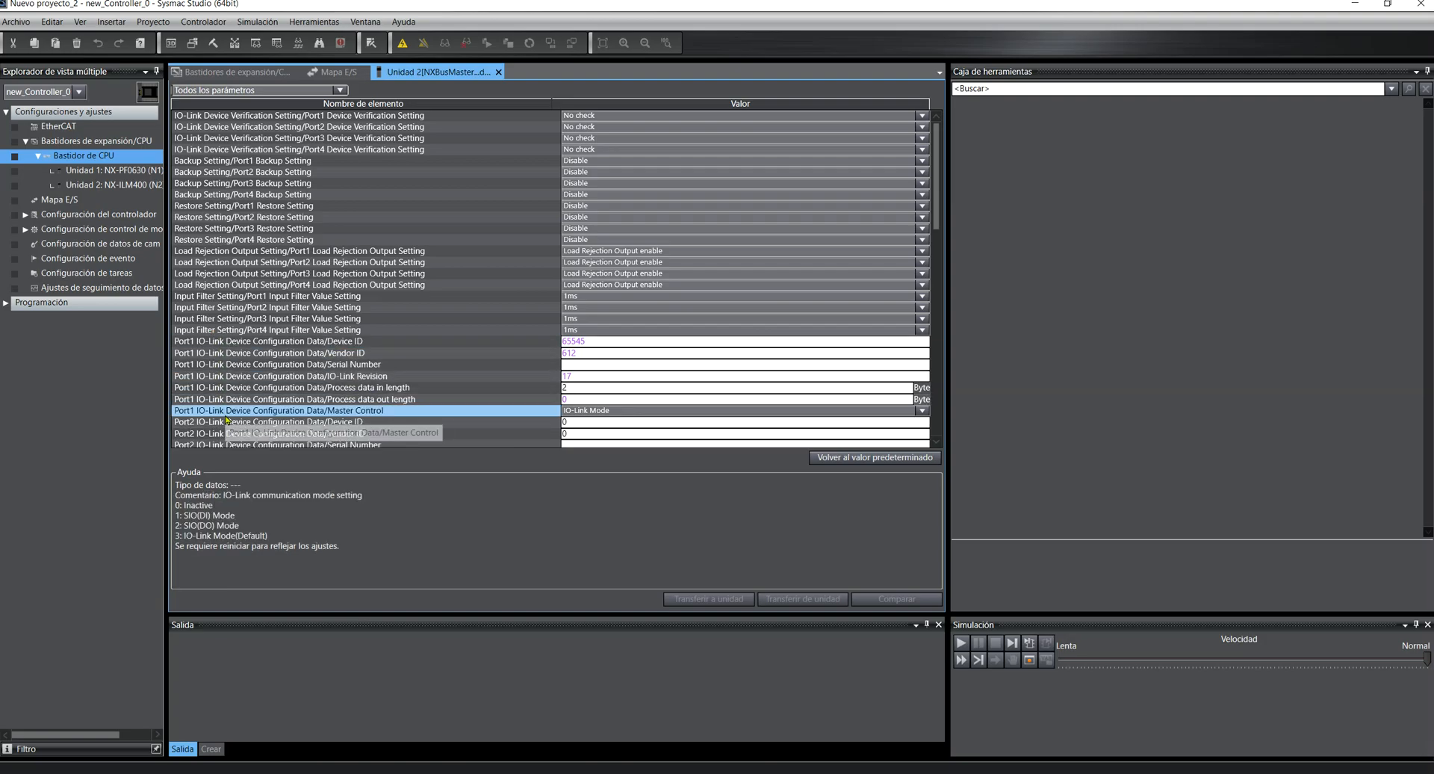
click(211, 341)
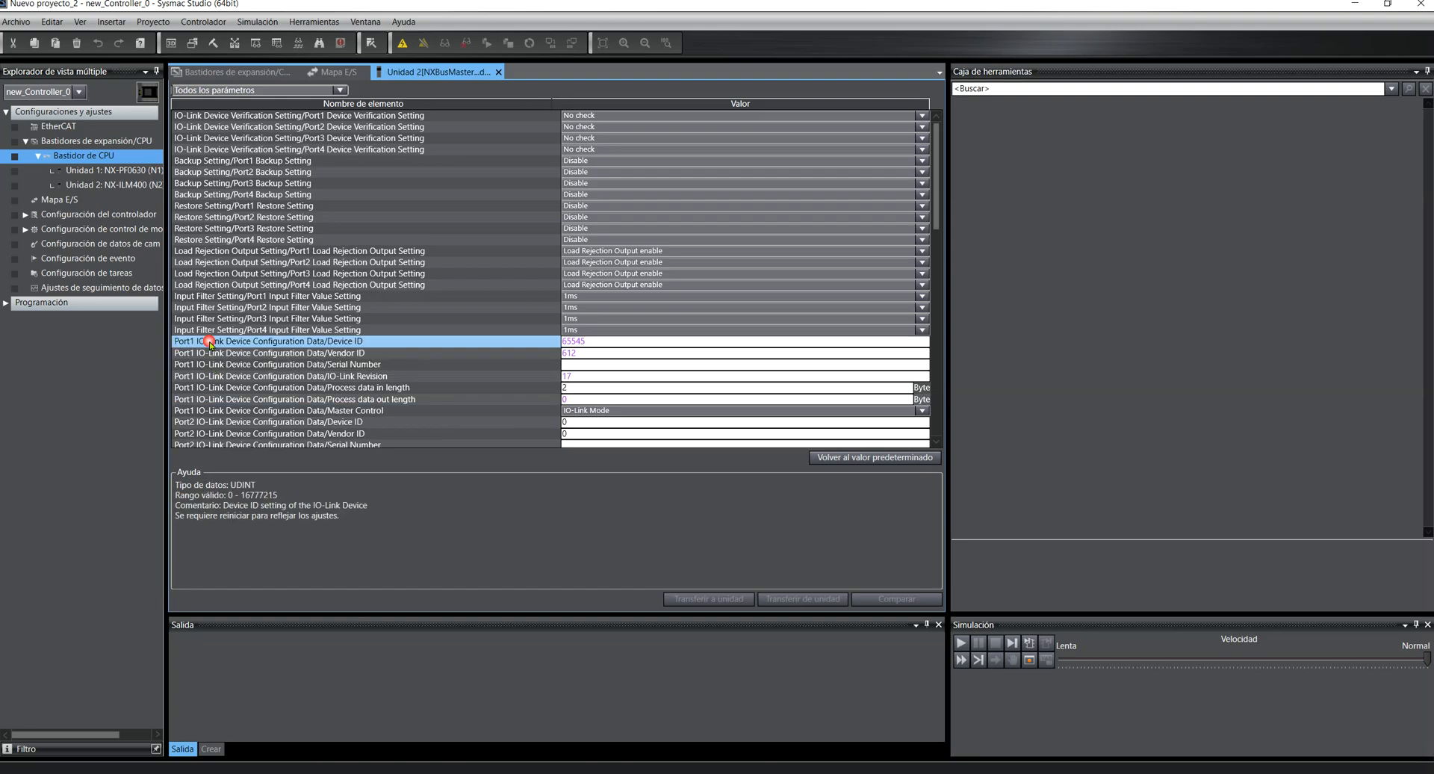
click(208, 410)
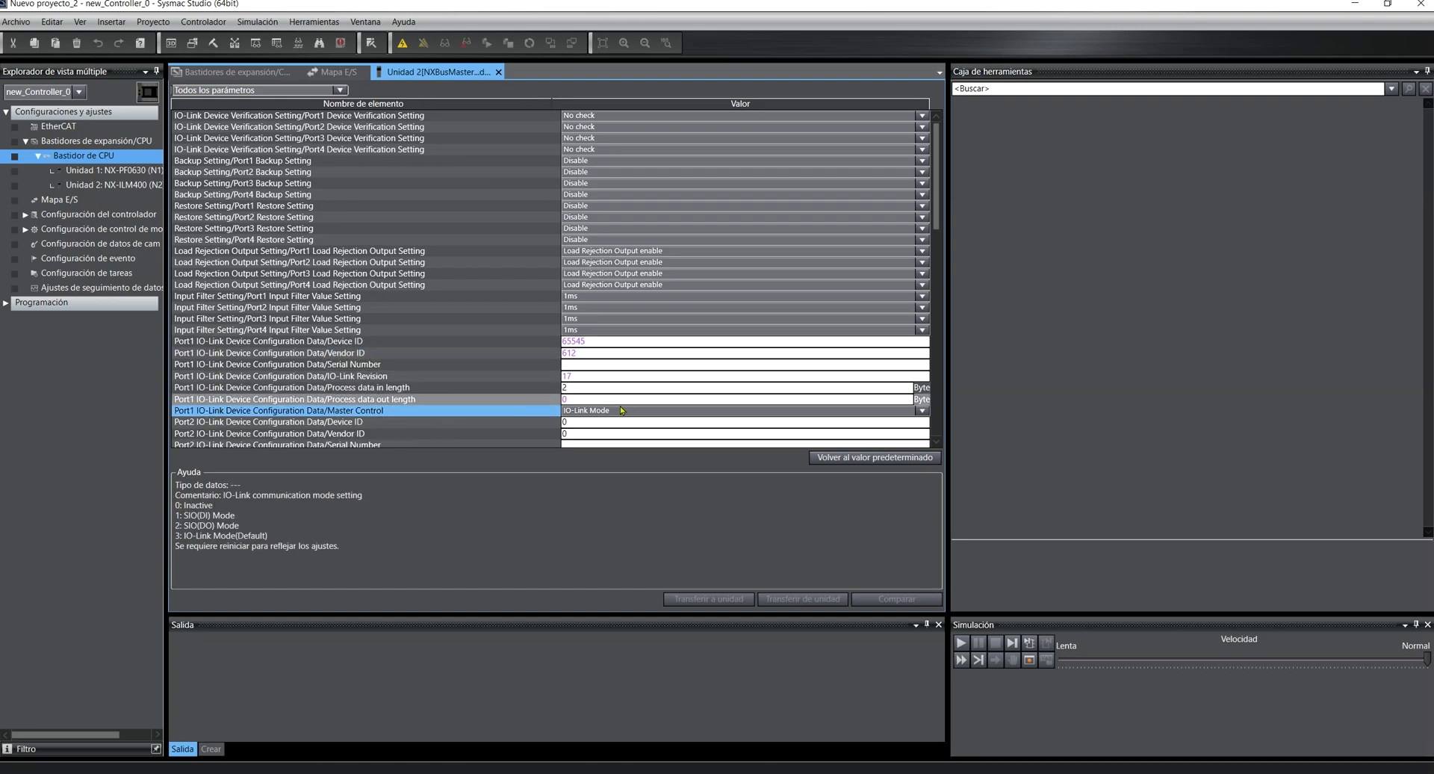
click(579, 389)
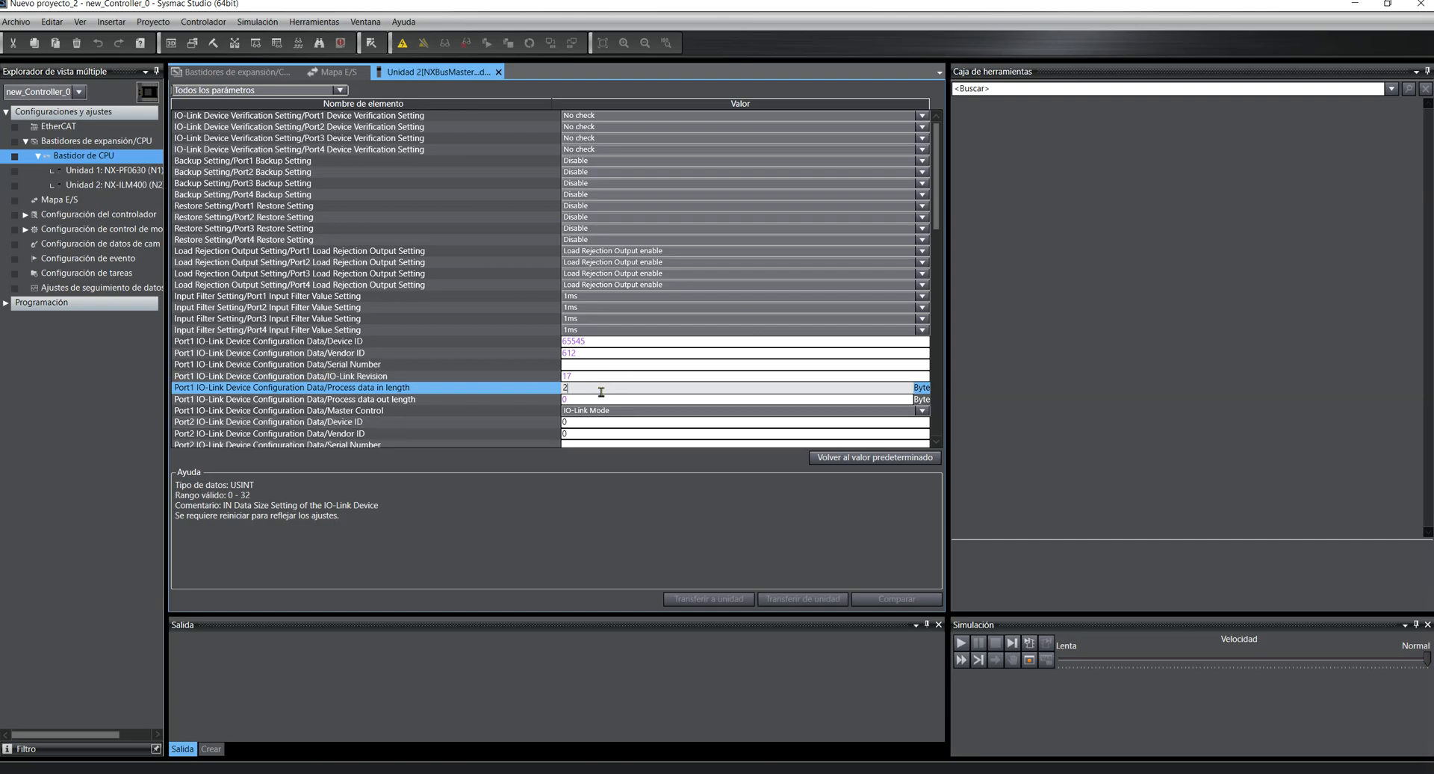
click(498, 72)
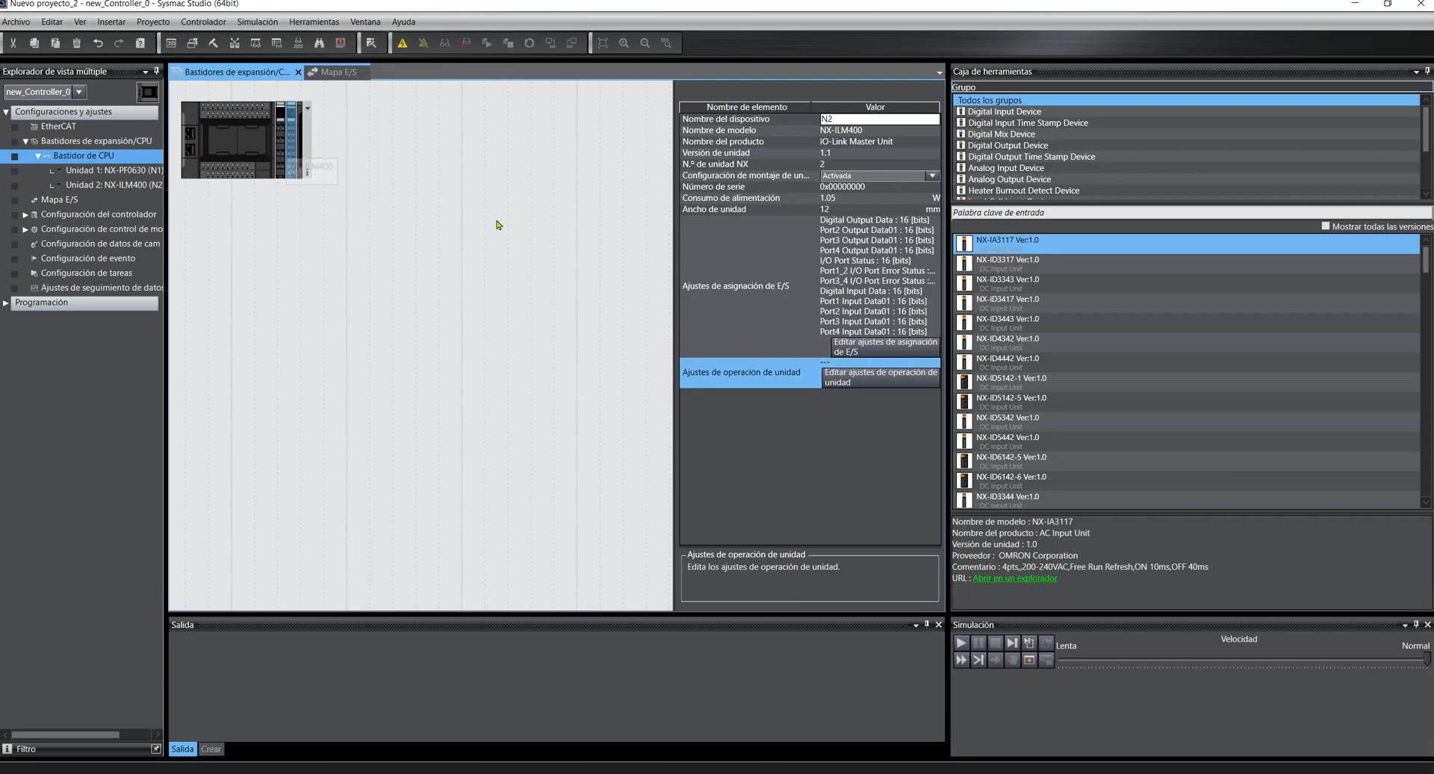
Examine the entries of Input Data Set 1 in the NX-ILM400's I/O allocation settings, and close the rack configuration and I/O map
click(877, 348)
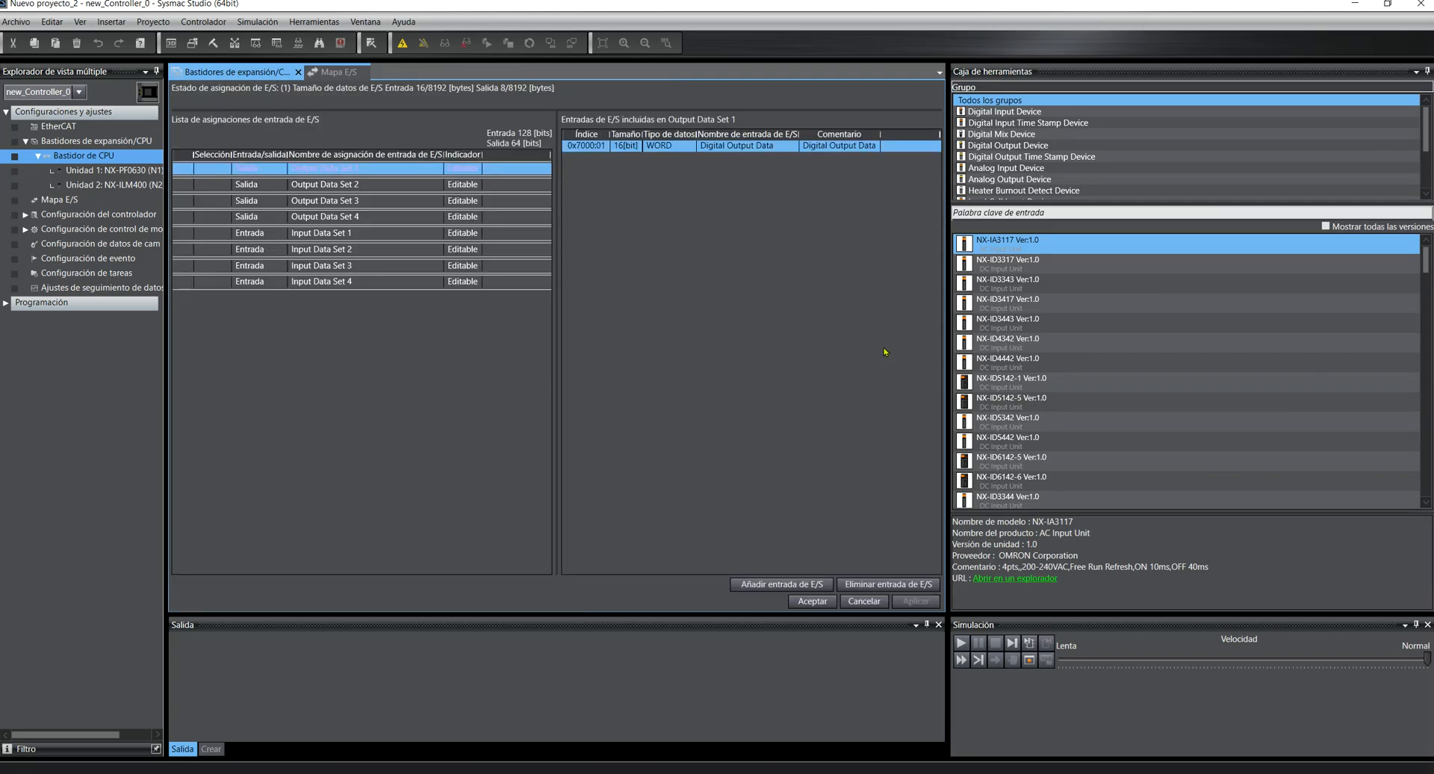
click(549, 232)
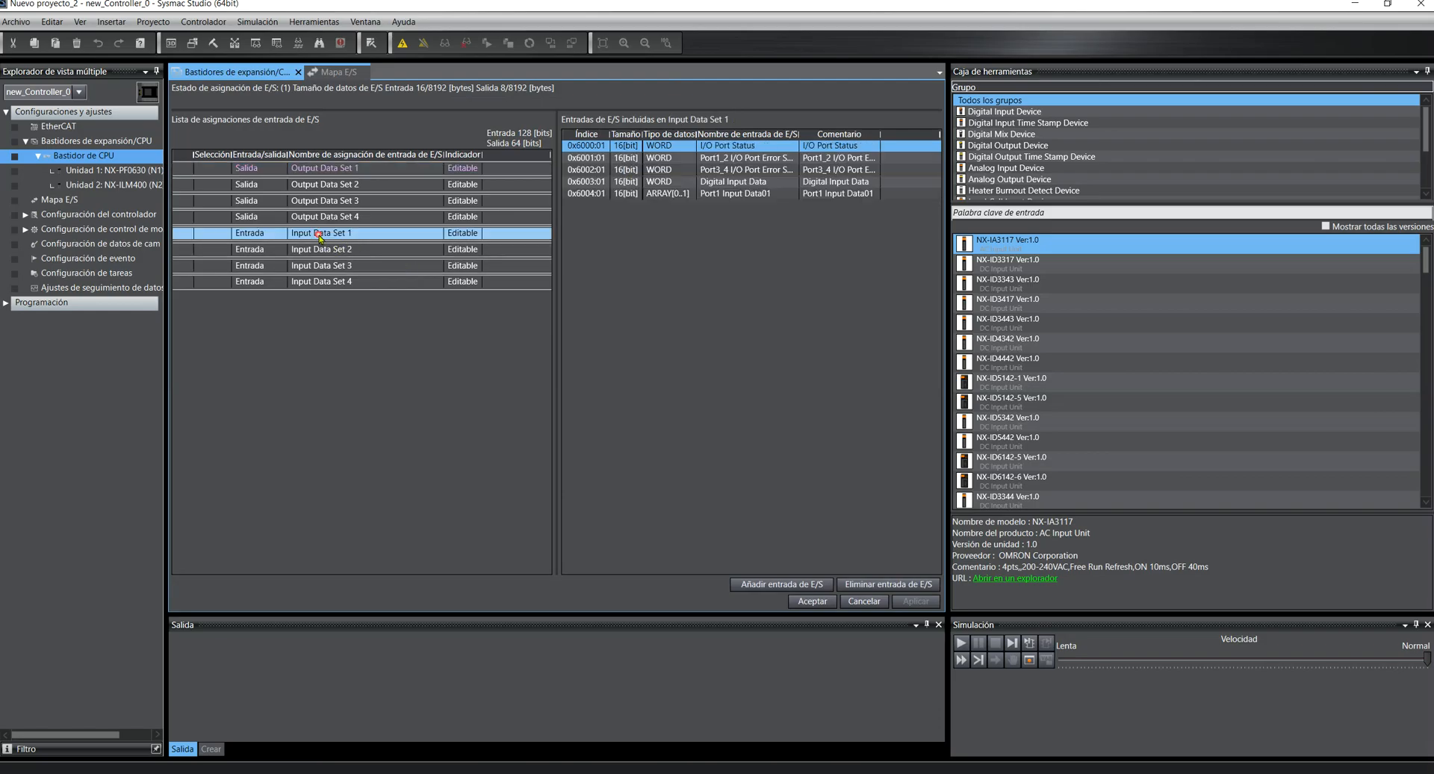
click(624, 182)
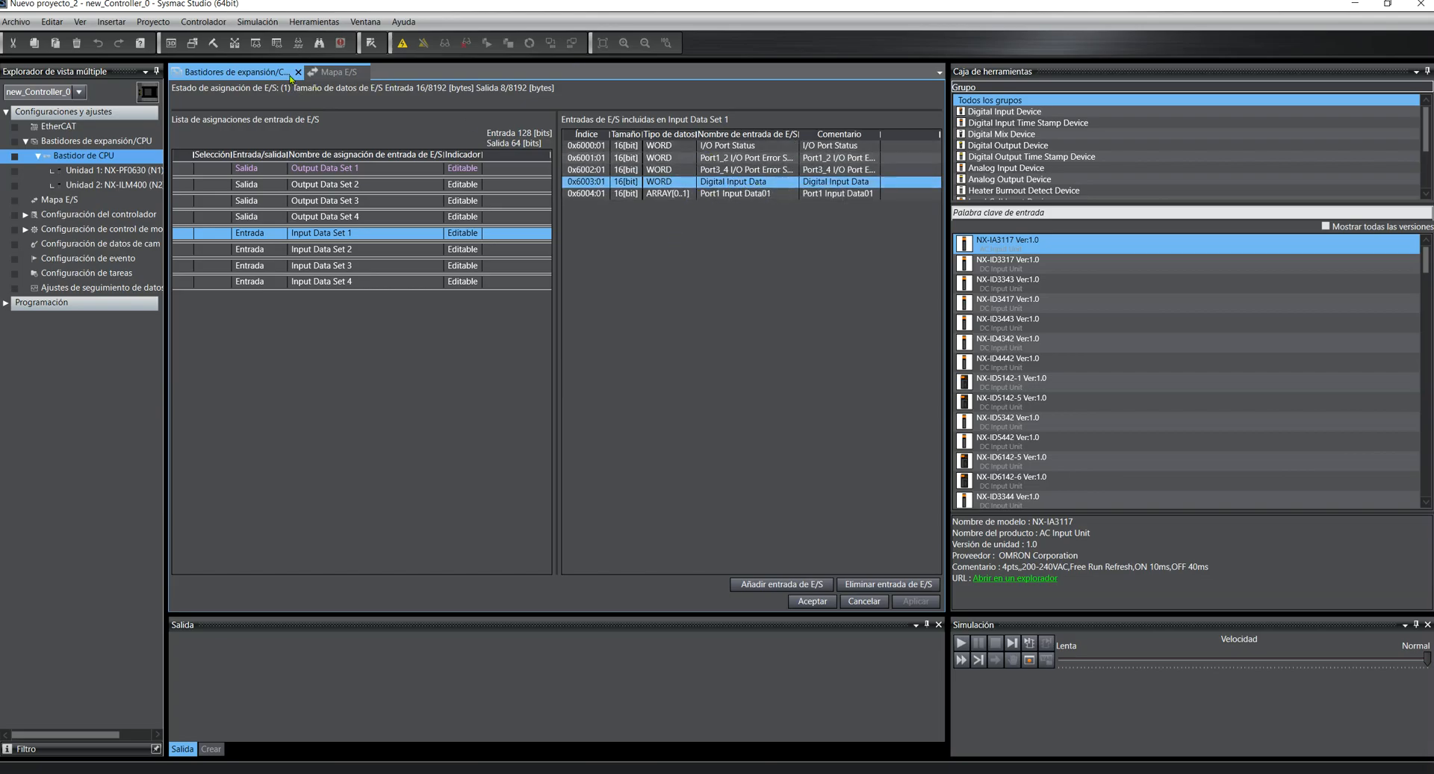
click(298, 72)
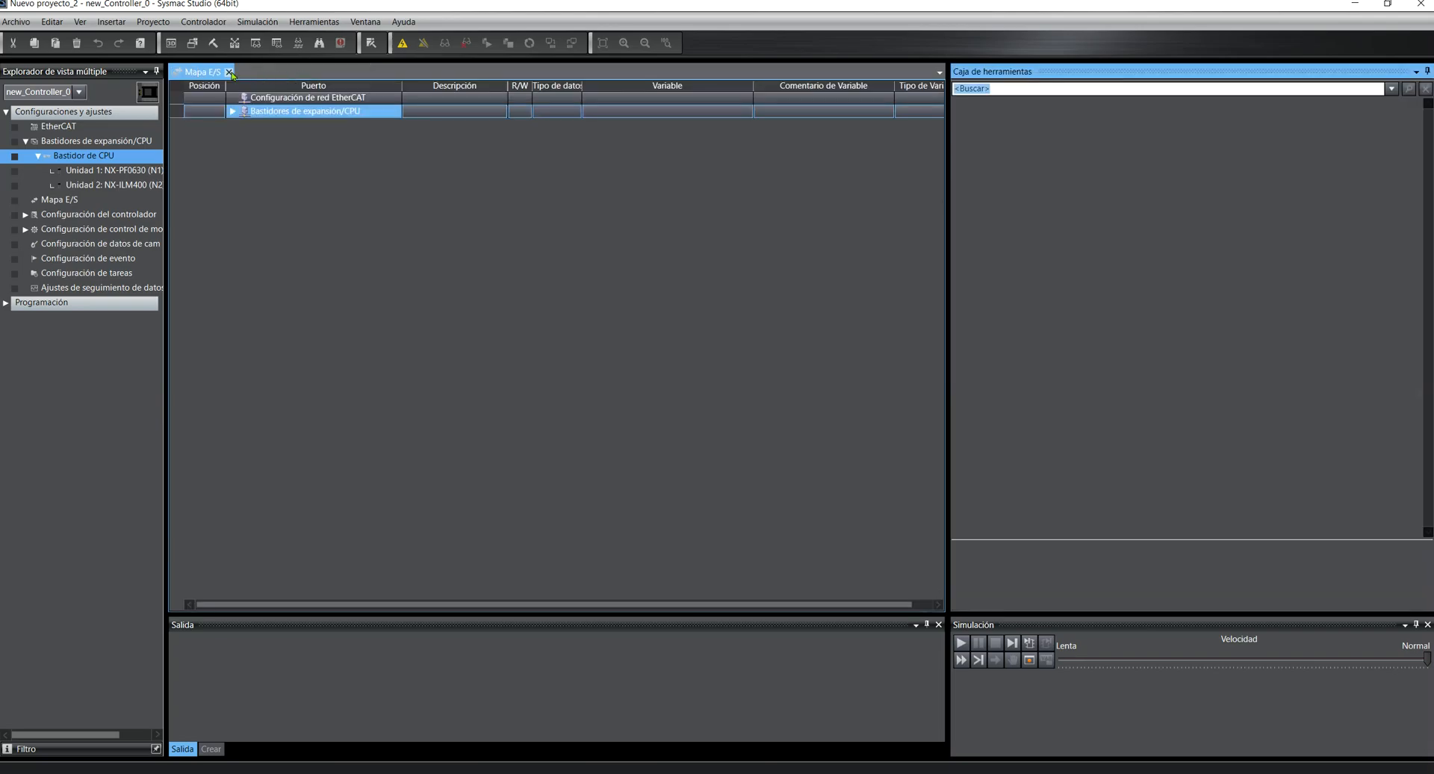
click(231, 72)
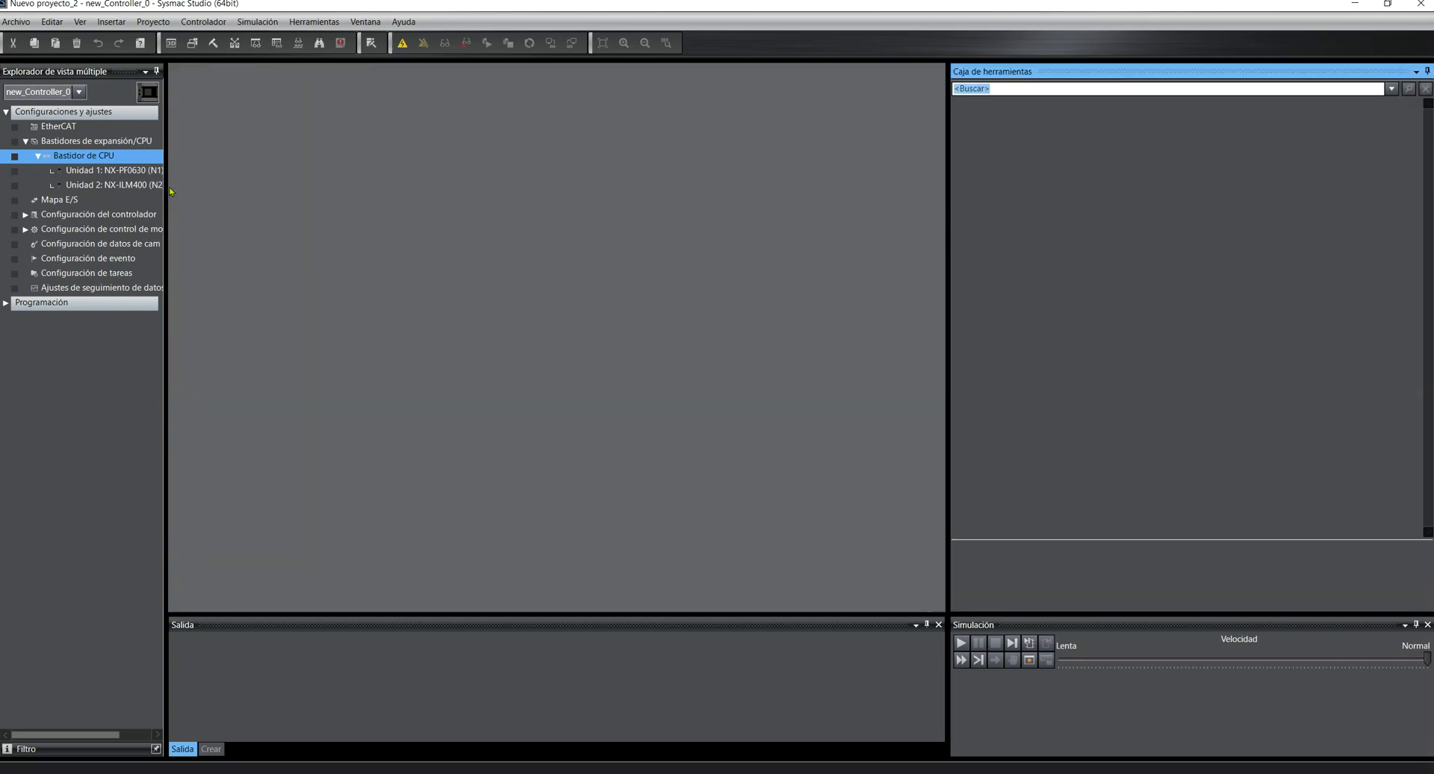
Expand the POUs under Programming and open Sección0 of Programa0
double_click(58, 312)
double_click(54, 317)
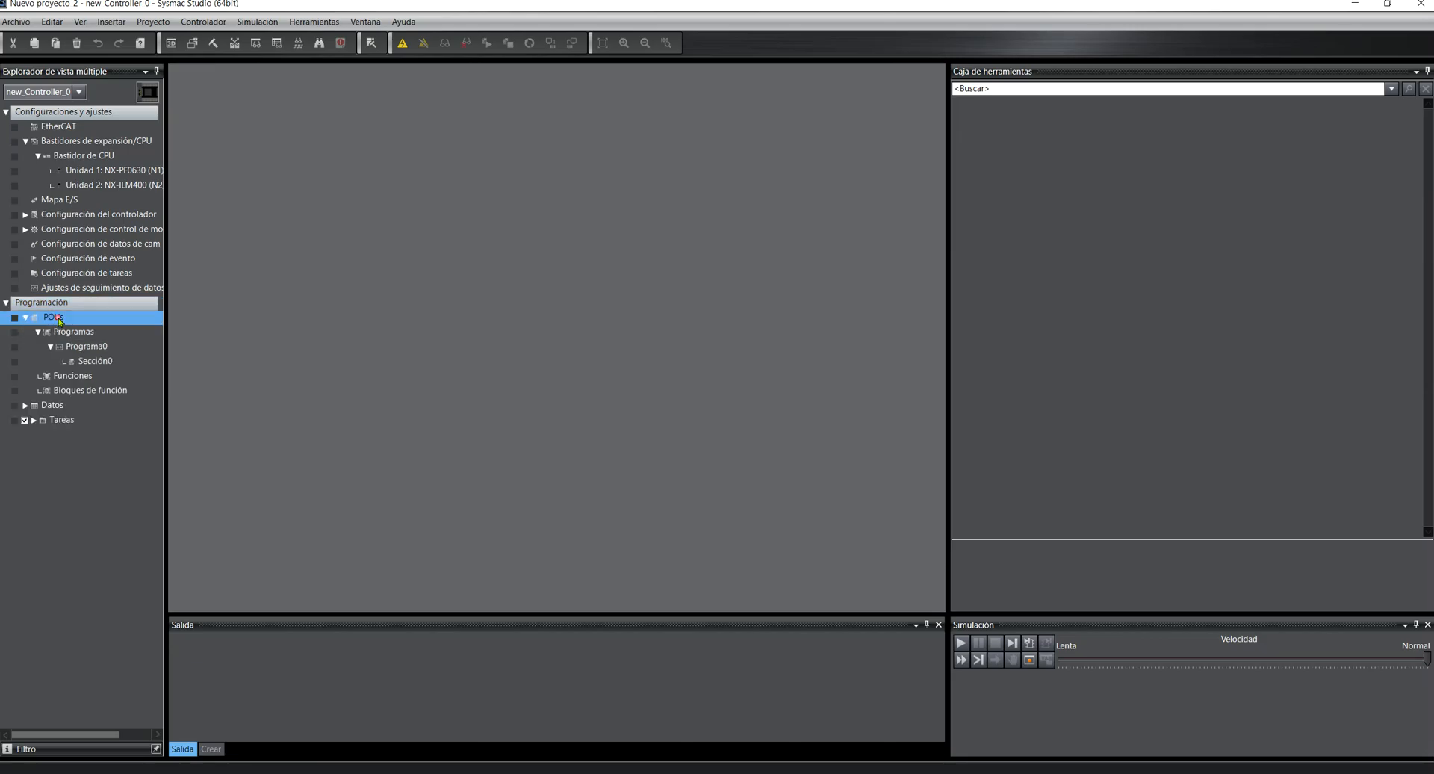
double_click(104, 363)
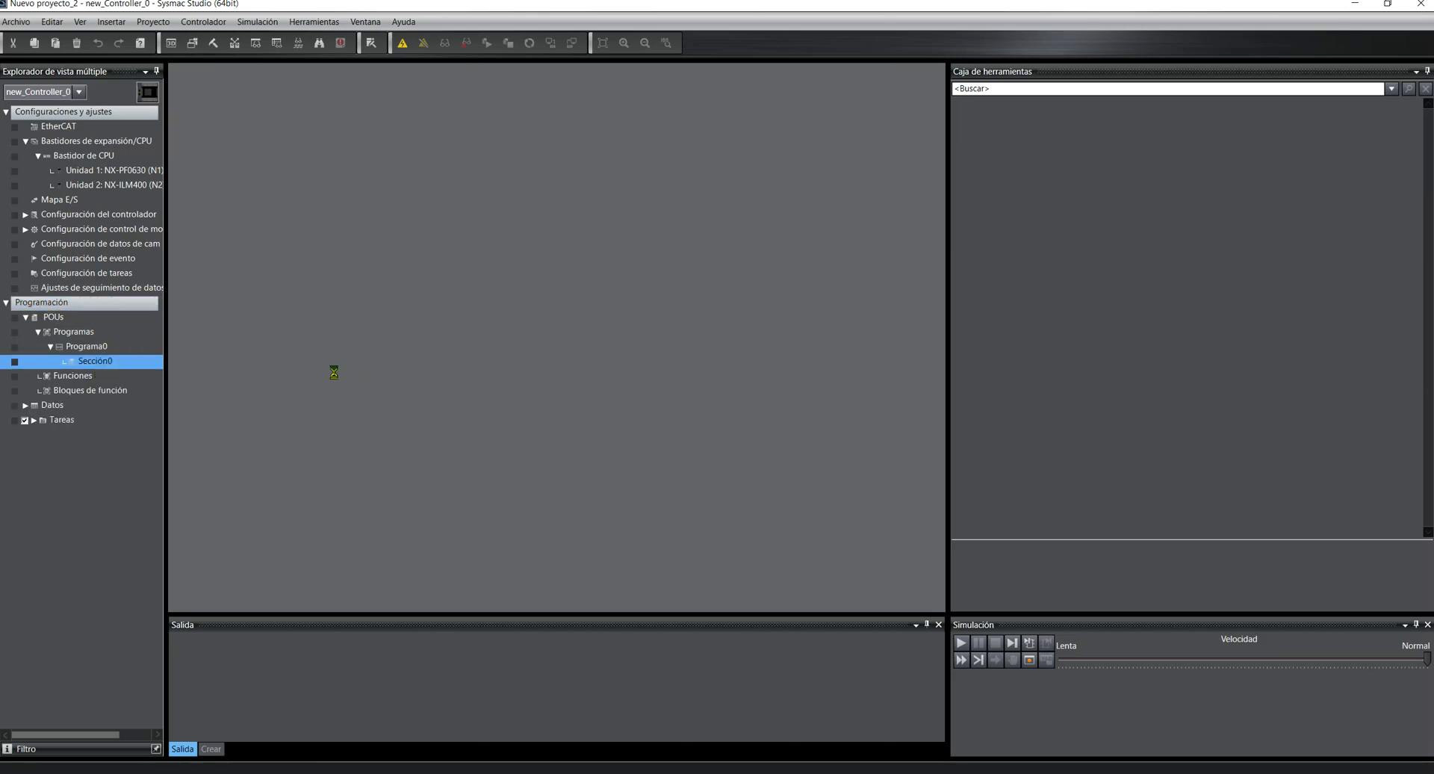